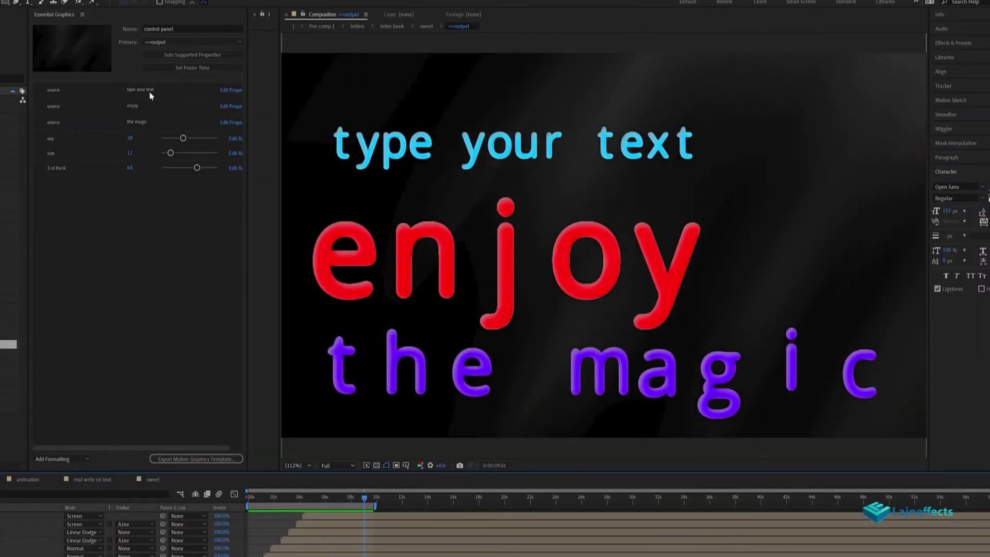
Step: Change the template's three text lines to "real write on text", "sweet" and "animation"
left_click(160, 92)
type("real write")
type(" on text")
key("Tab")
type("sweet")
key("Return")
left_click(166, 121)
type("animation")
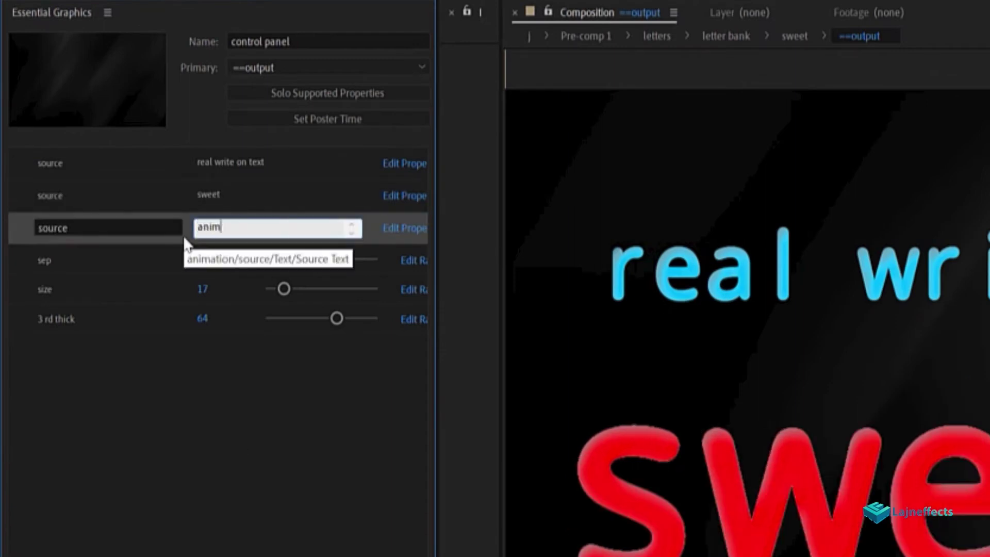
left_click(328, 437)
Step: Adjust the letter separation and size of the "real write on text" line, and play the animation
left_click_drag(308, 260, 315, 259)
left_click_drag(284, 289, 292, 288)
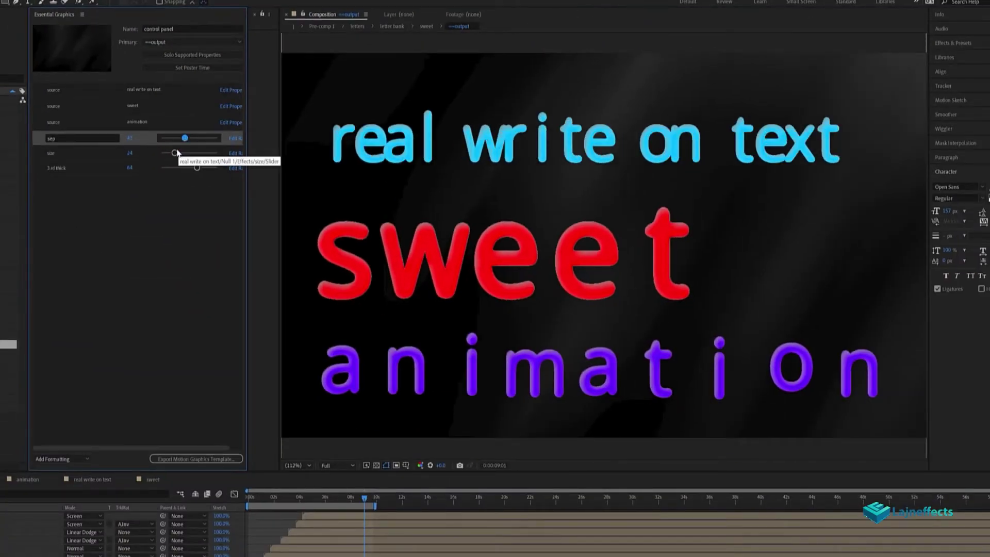
left_click(176, 153)
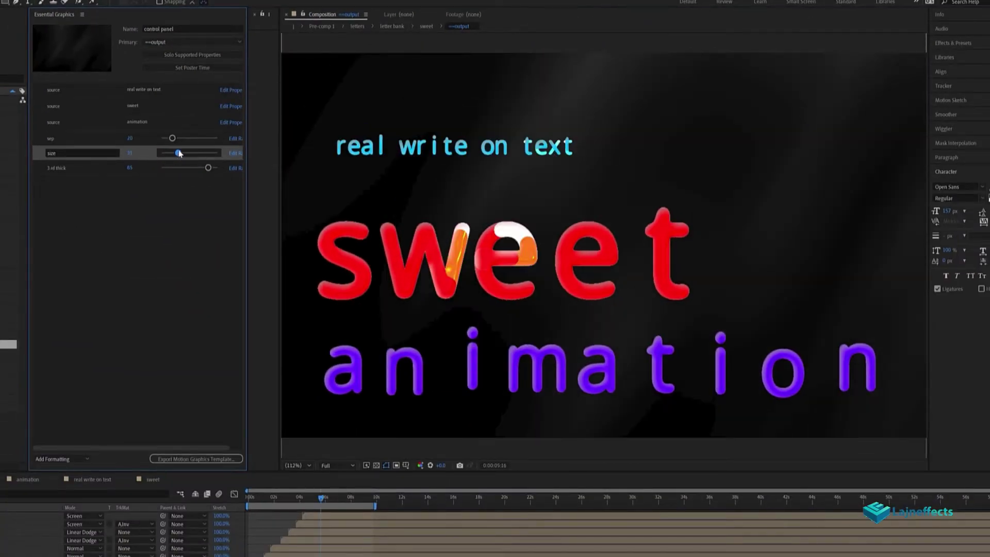
mouse_move(172, 139)
left_mouse_down()
mouse_move(194, 138)
mouse_move(179, 138)
mouse_move(172, 155)
mouse_move(182, 143)
left_mouse_up()
key("space")
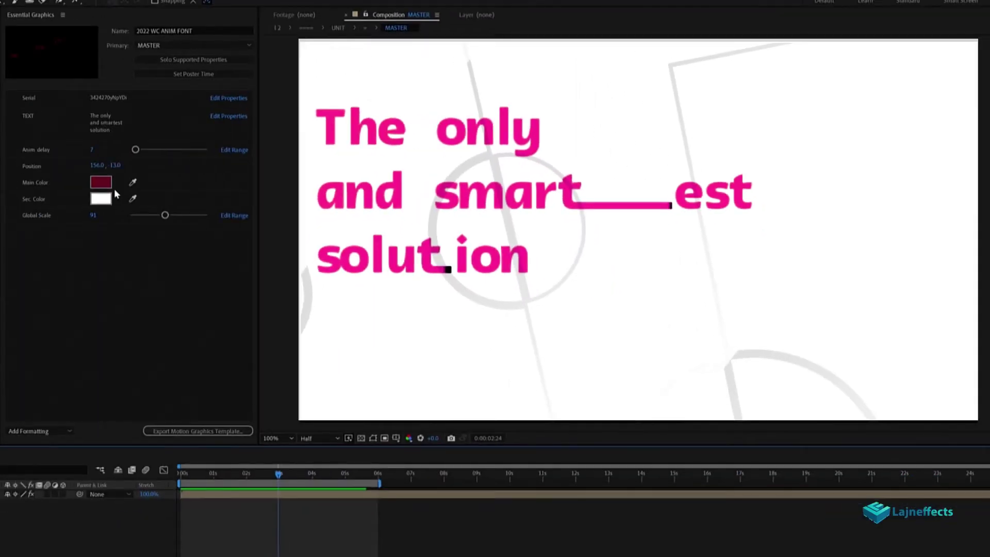
Step: Pick a new Main Color for the "The only and smartest solution" title in the MASTER composition
left_click(105, 184)
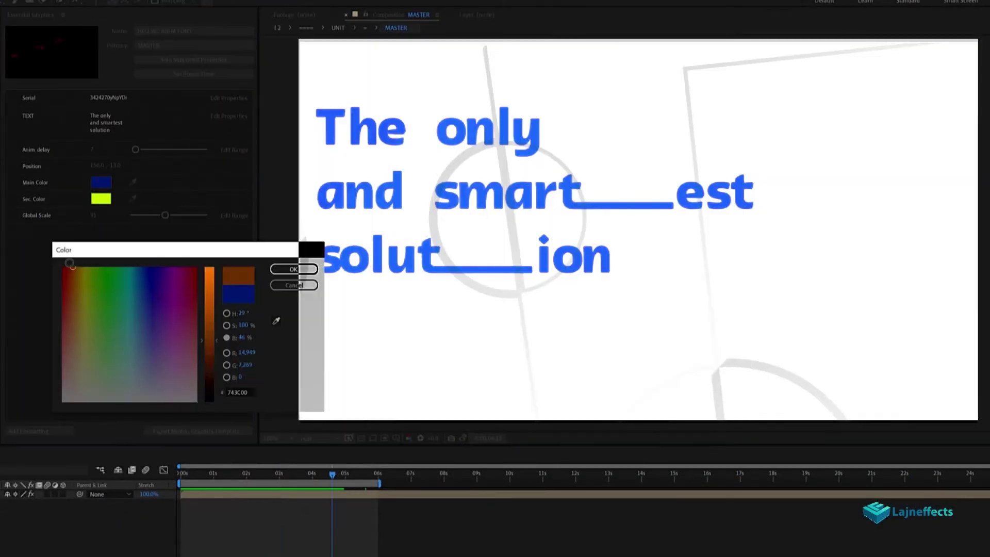
left_click(67, 273)
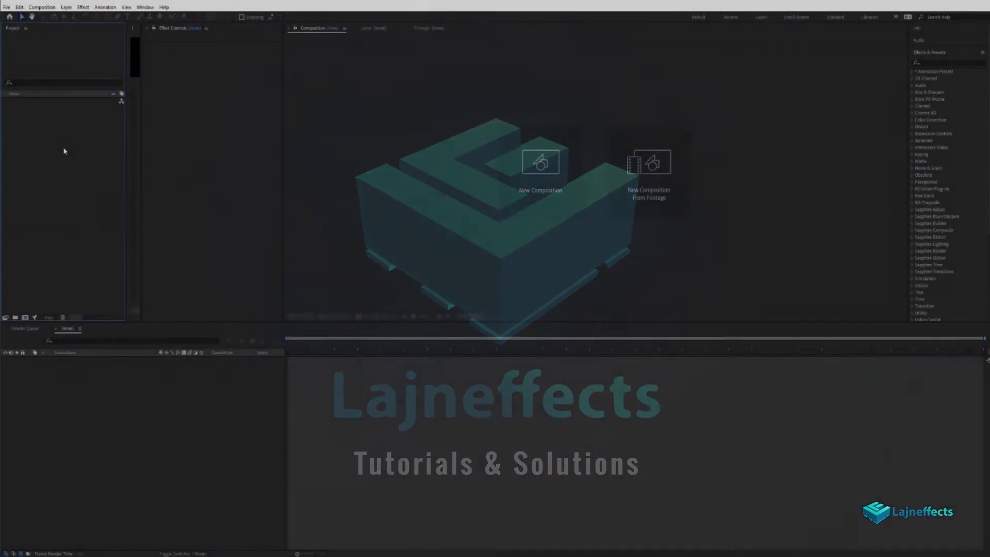
Step: Create a 400 x 400 px, 25 fps composition named "sample" with a duration of 0:00:50:00
right_click(65, 148)
left_click(88, 154)
left_click(401, 234)
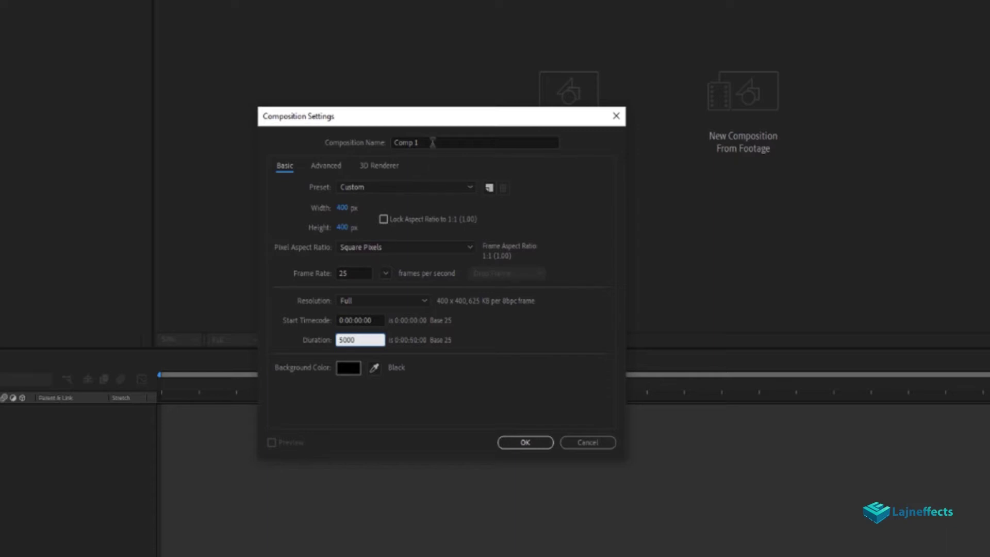
left_click(398, 142)
type("sample")
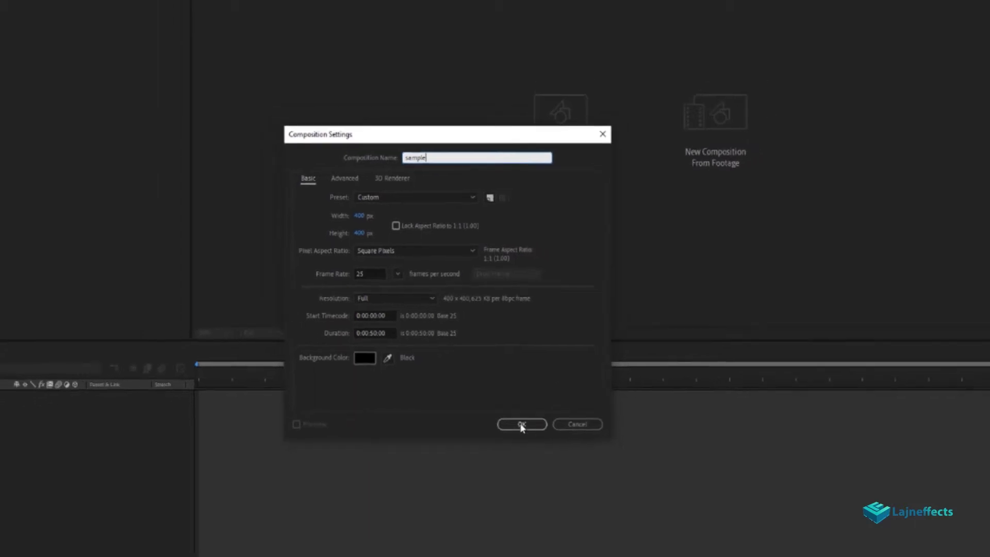
left_click(521, 424)
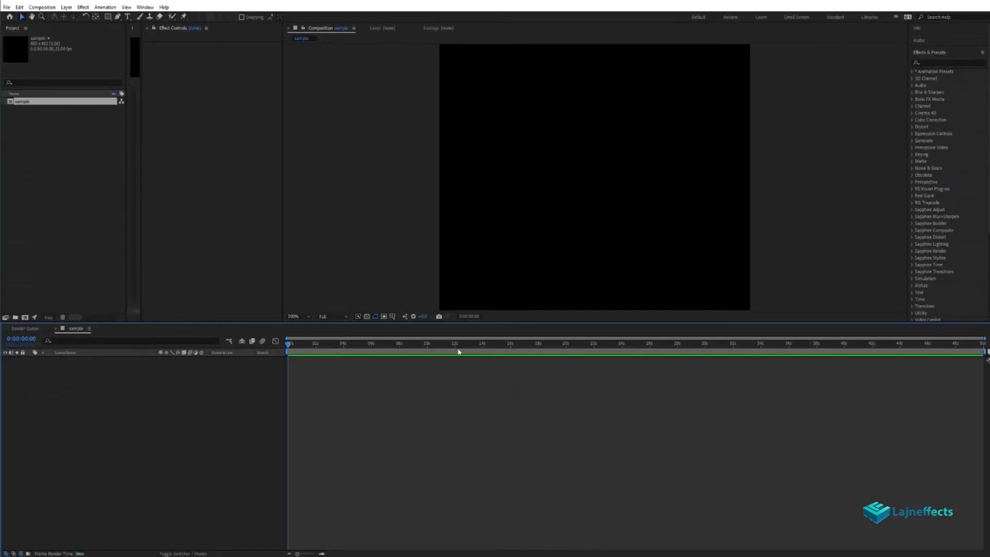
Step: Add a text layer with the letter "a" to the sample composition and colour it red
right_click(423, 410)
mouse_move(433, 412)
left_click(543, 424)
type("a")
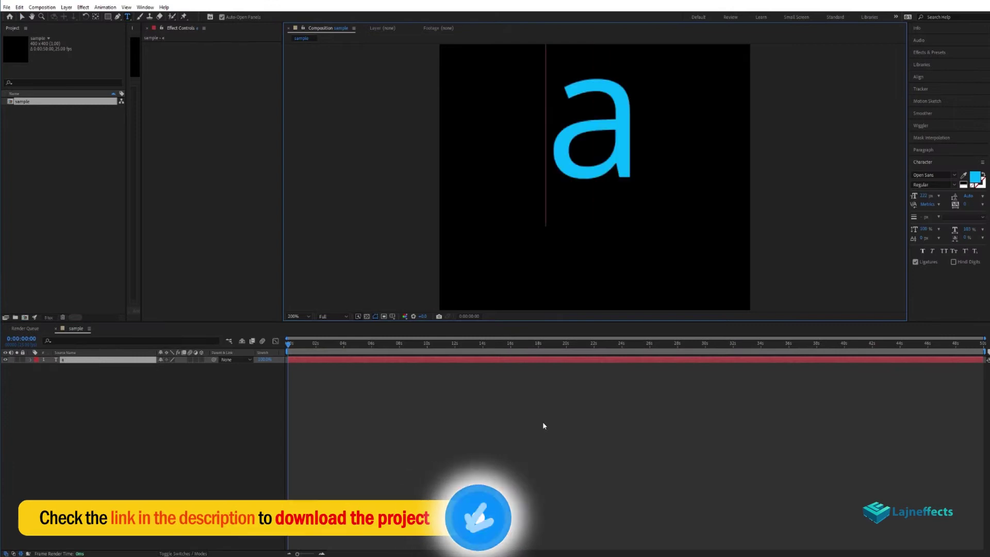
key("ctrl+a")
left_click(975, 177)
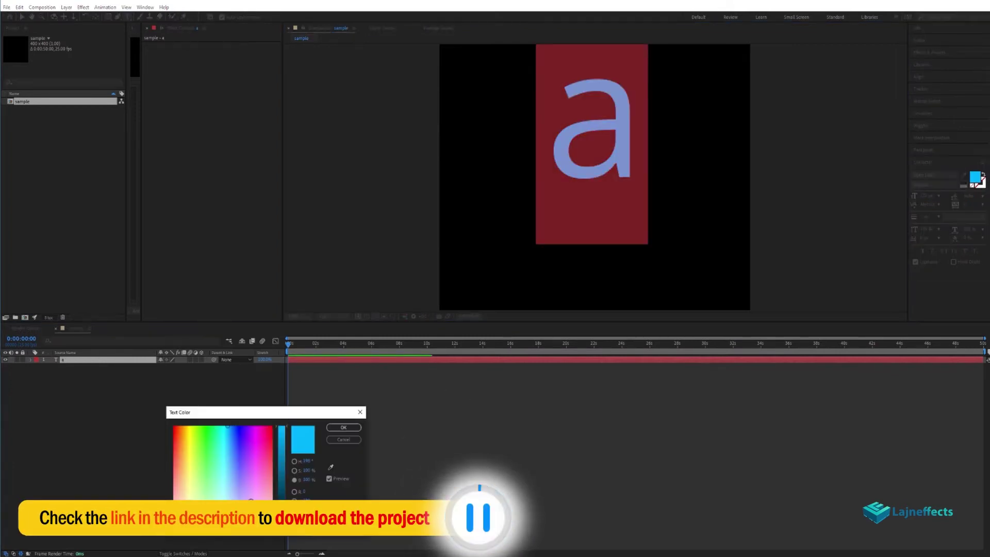
left_click(272, 430)
left_click(342, 428)
Step: Enlarge the red letter "a" slightly and position it near the middle of the composition
scroll(575, 243, "down", 1)
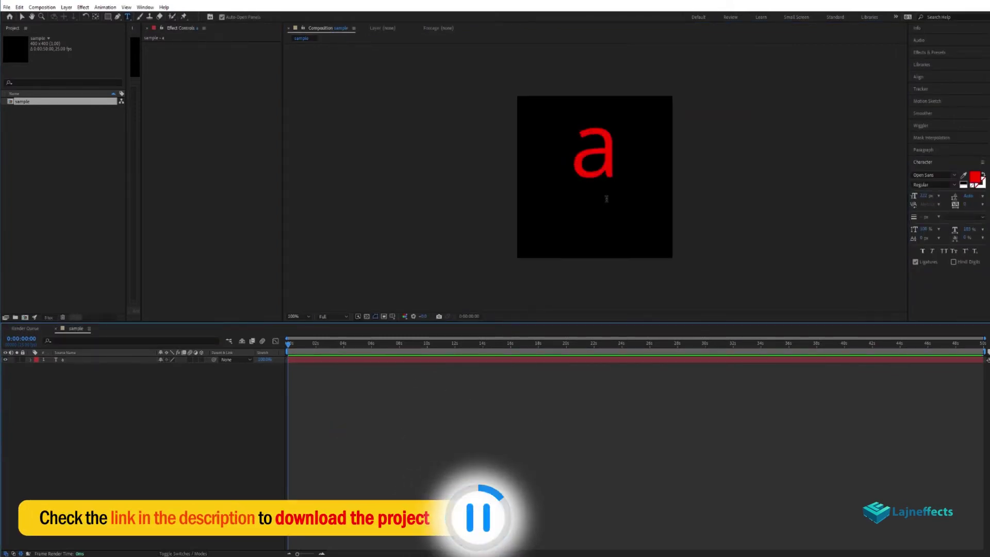
left_click_drag(633, 176, 522, 183)
left_click(413, 392)
left_click(407, 359)
key("v")
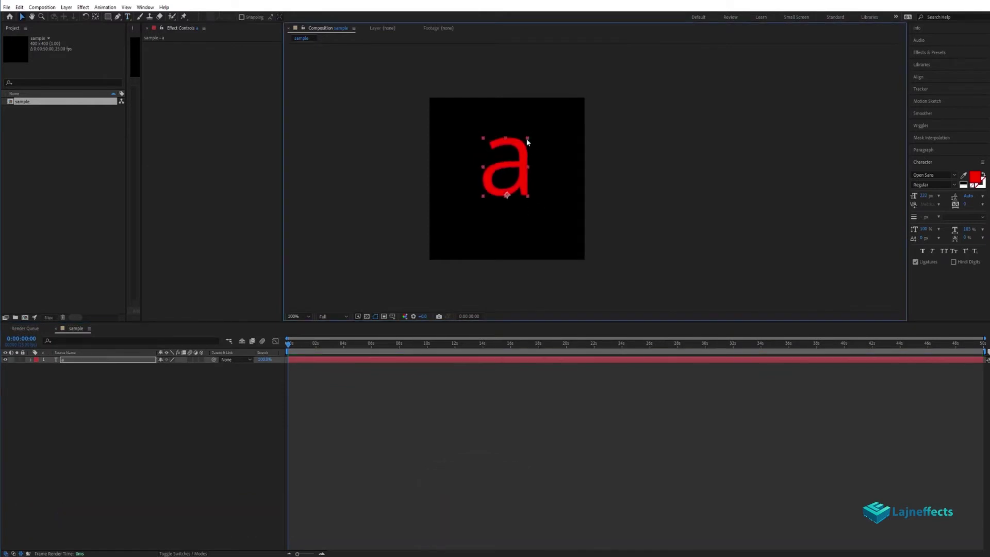
left_click(330, 376)
Step: Add the expression thisComp.name to the text layer's Source Text property
key("ctrl+a")
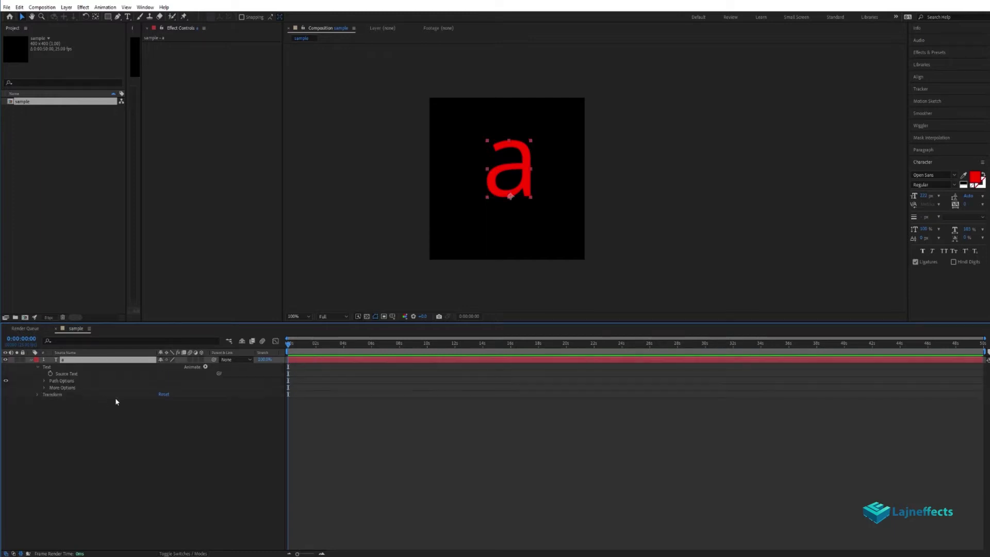
left_click(50, 374, "alt")
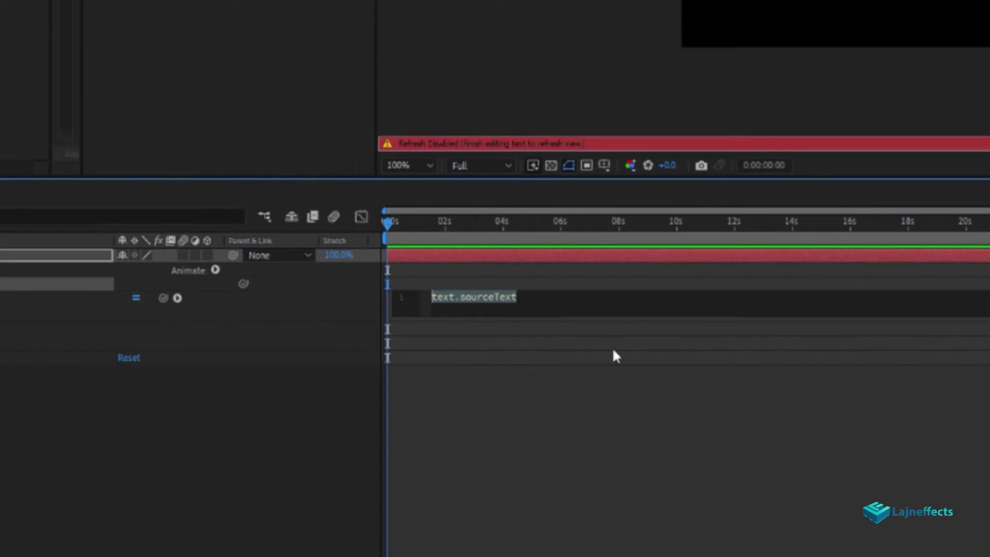
type("this")
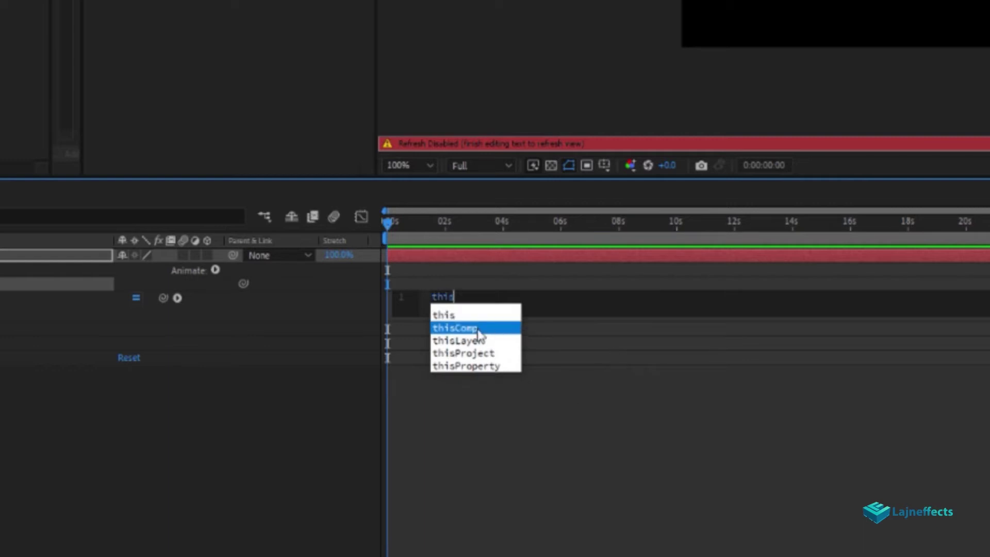
left_click(475, 329)
type(".name")
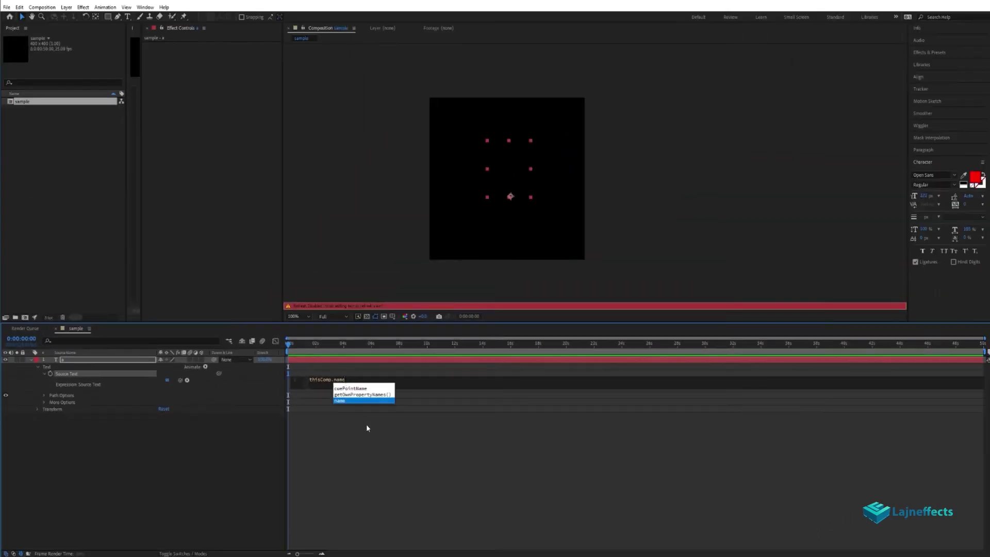
left_click(367, 428)
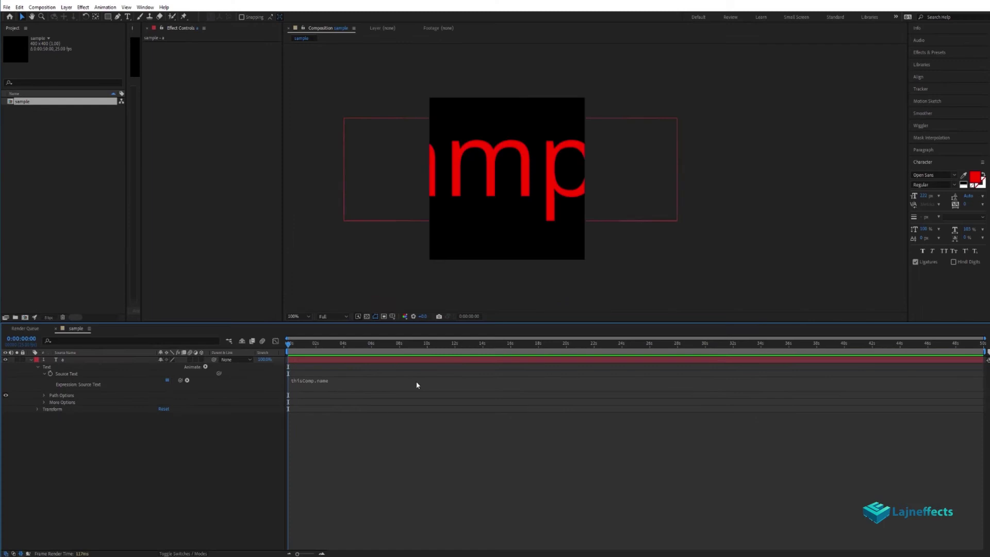
double_click(340, 359)
left_click_drag(922, 196, 903, 203)
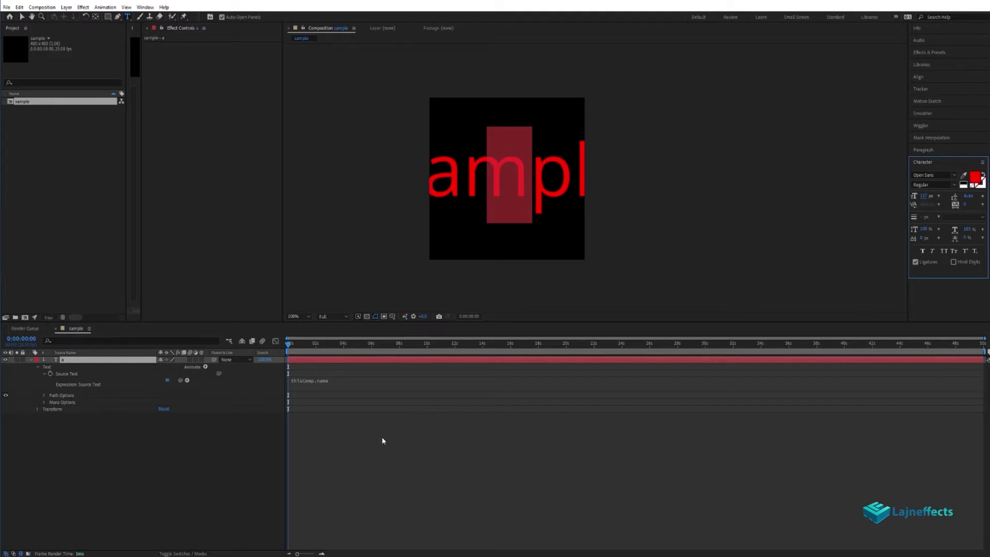
key("Escape")
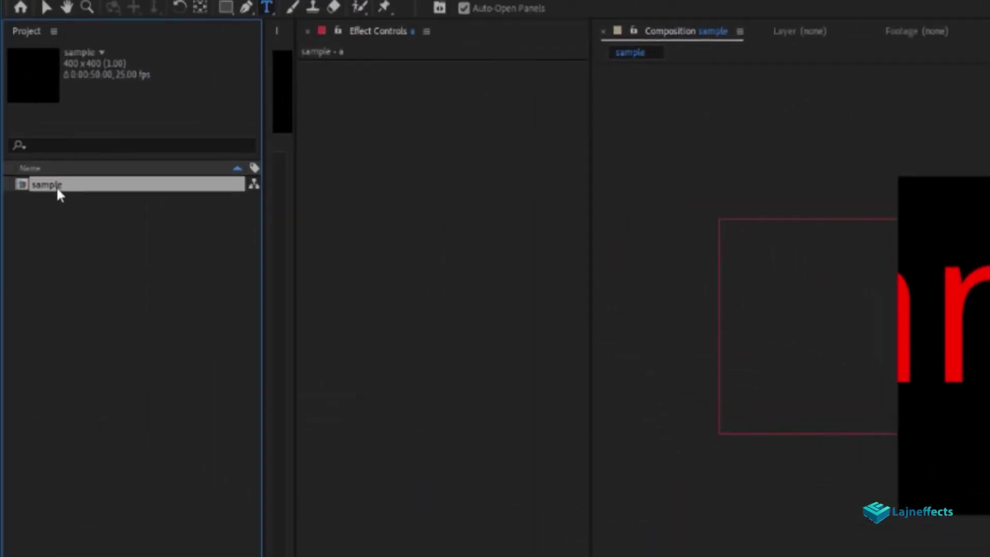
Step: Rename the composition "sample" to "a" and scrub its first frames
left_click(26, 102)
key("Return")
type("a")
key("Return")
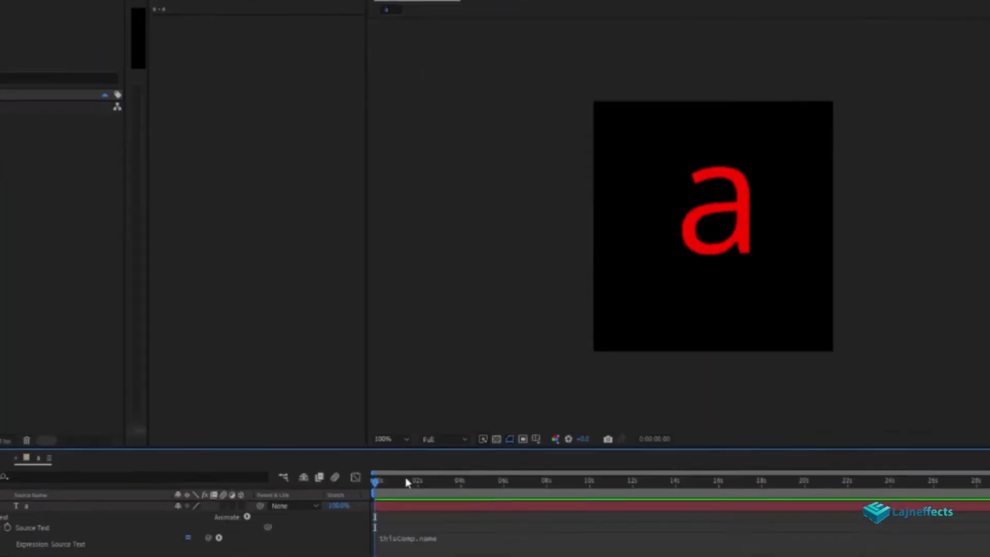
left_click_drag(378, 453, 435, 455)
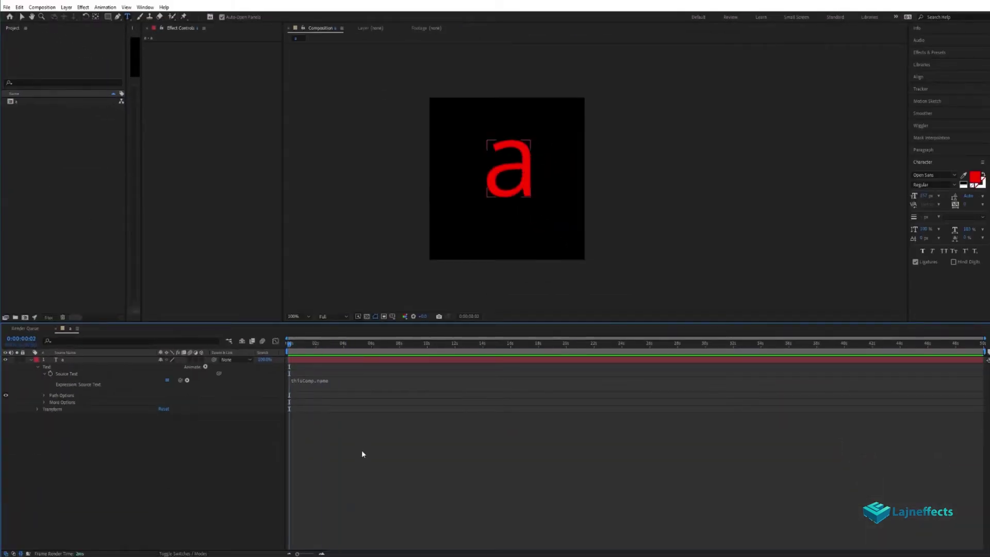
Step: Duplicate composition "a", name the copy "b" and open it to test the name expression
left_click(343, 360)
left_click(20, 103)
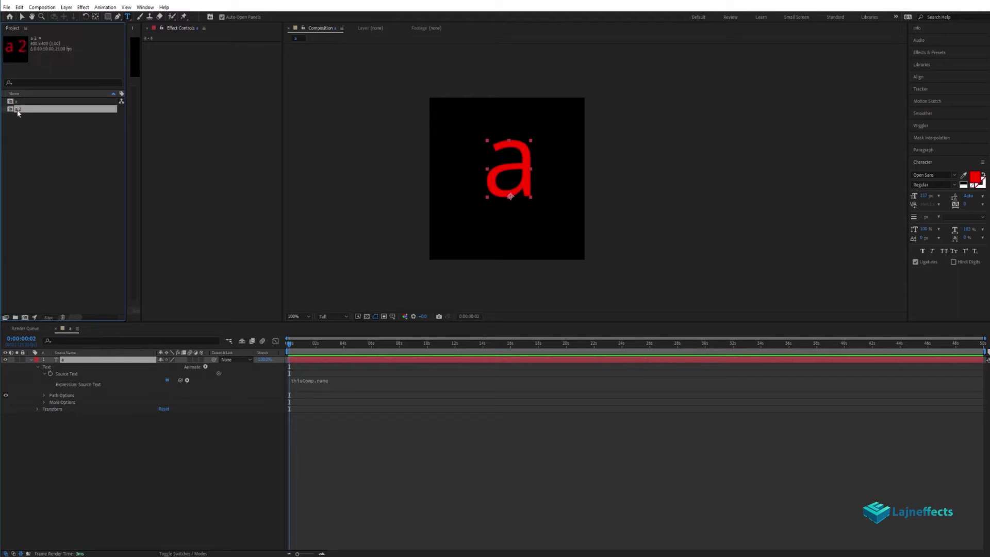
double_click(16, 109)
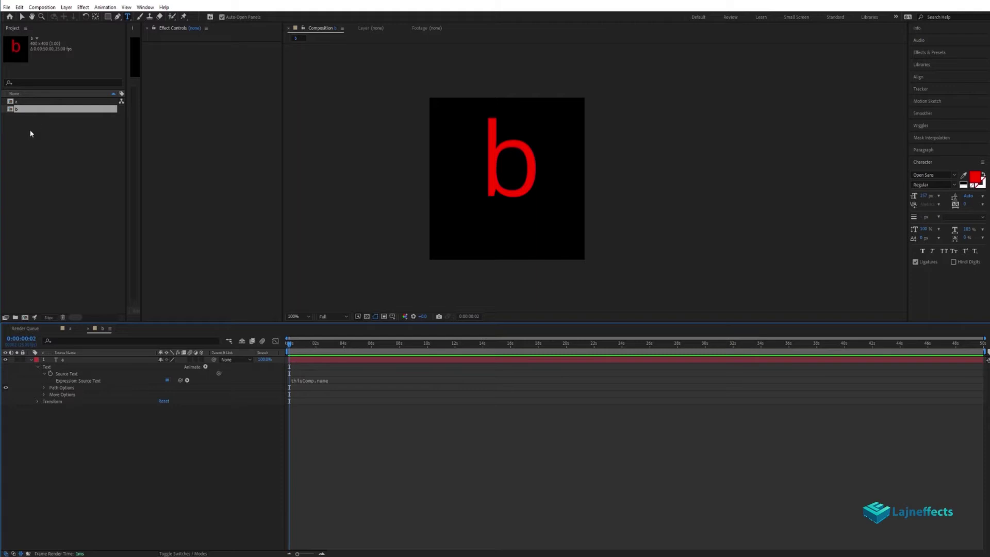
Step: Delete composition "b" from the project
left_click(13, 110)
key("Delete")
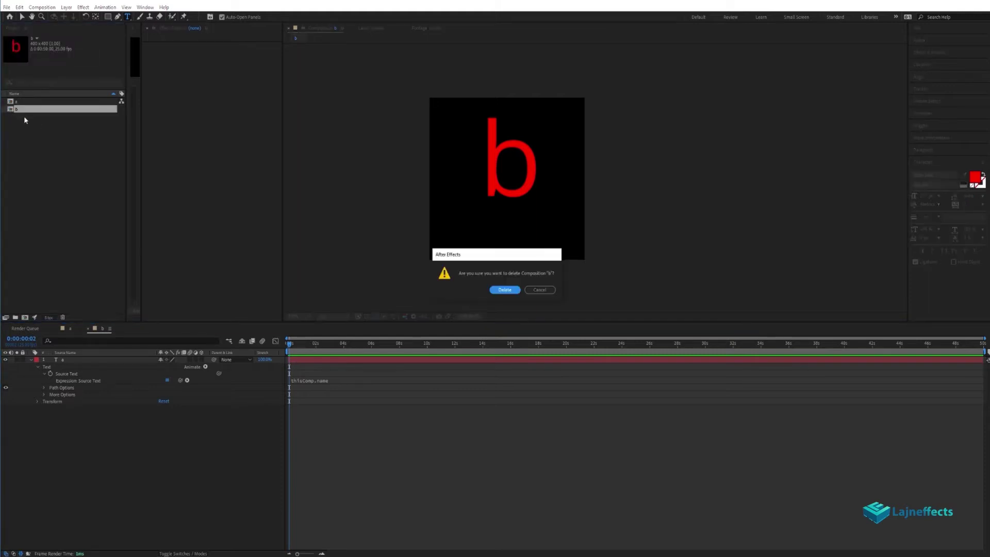
left_click(505, 291)
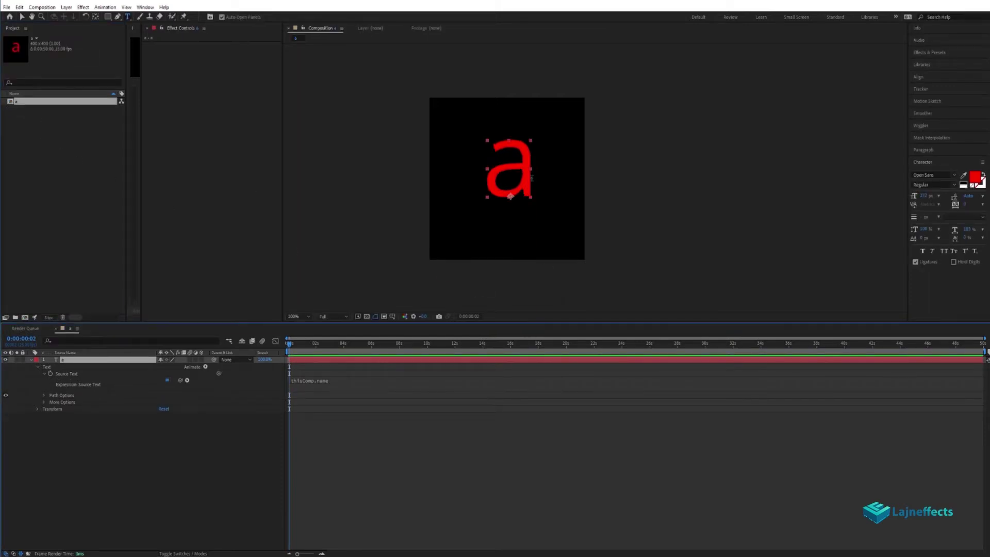
Step: Add an adjustment layer above the text layer in composition "a"
left_click(382, 359)
right_click(364, 438)
mouse_move(450, 447)
left_click(504, 511)
Step: Draw an open curved mask path with the Pen tool on the adjustment layer, following the strokes of the letter "a"
scroll(522, 178, "up", 4)
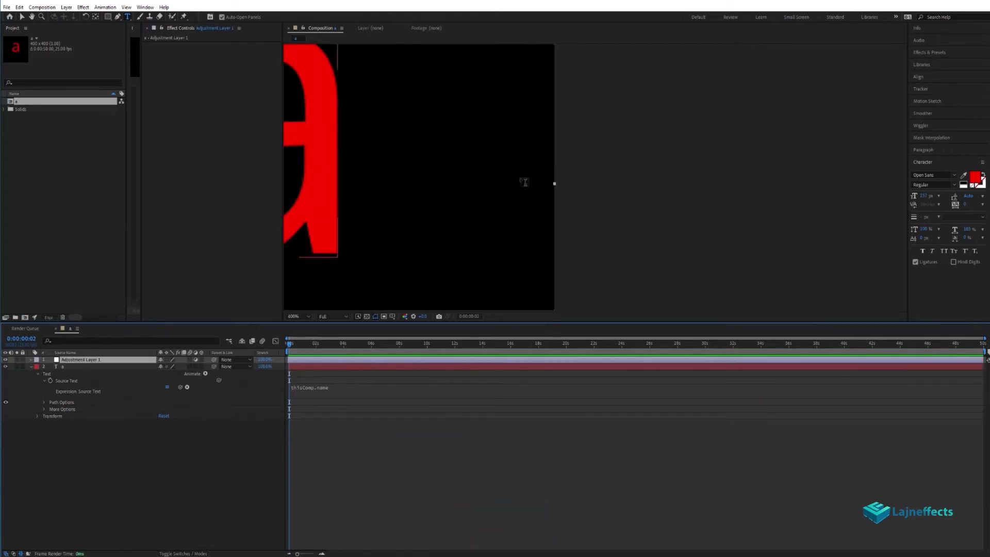
left_click(117, 16)
left_click_drag(469, 70, 506, 78)
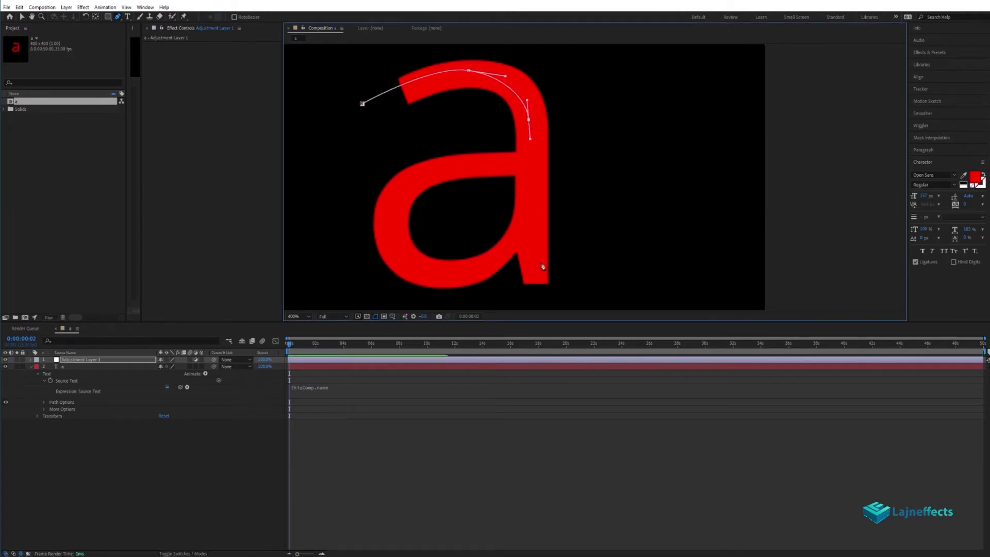
left_click_drag(460, 277, 411, 280)
left_click_drag(388, 210, 401, 184)
left_click_drag(491, 163, 513, 166)
scroll(559, 206, "down", 2)
scroll(580, 205, "up", 1)
left_click(385, 433)
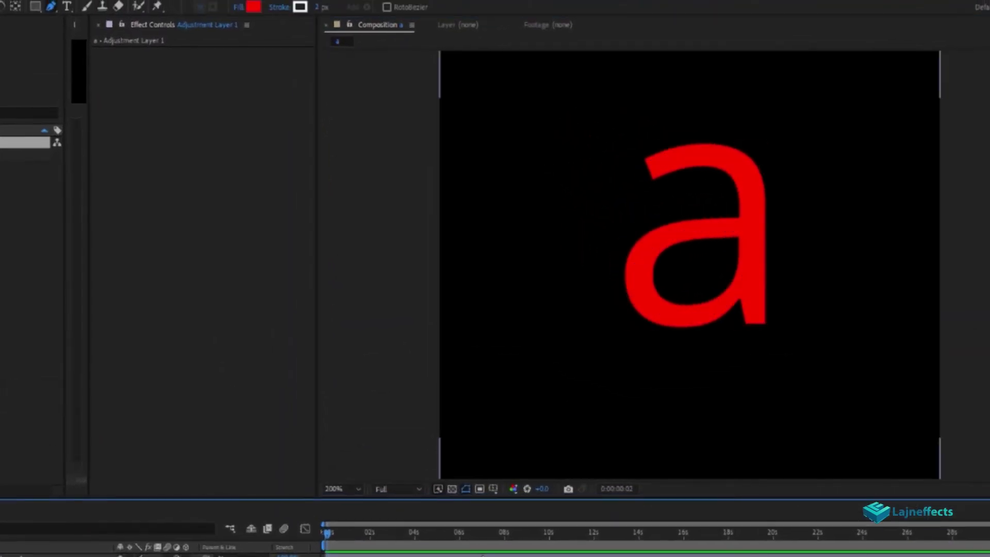
Step: Apply the Stroke effect from the Generate category to the adjustment layer
right_click(212, 204)
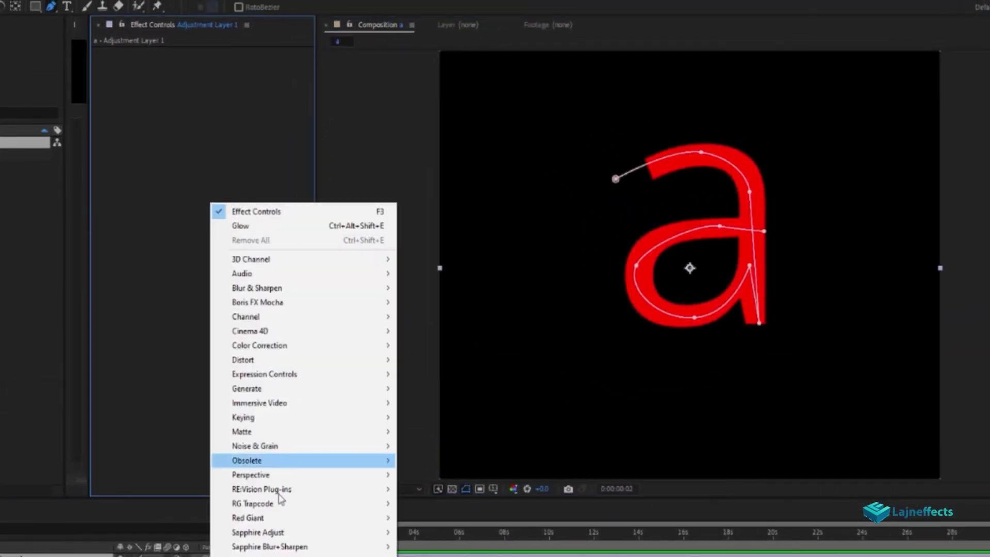
mouse_move(308, 395)
left_click(434, 556)
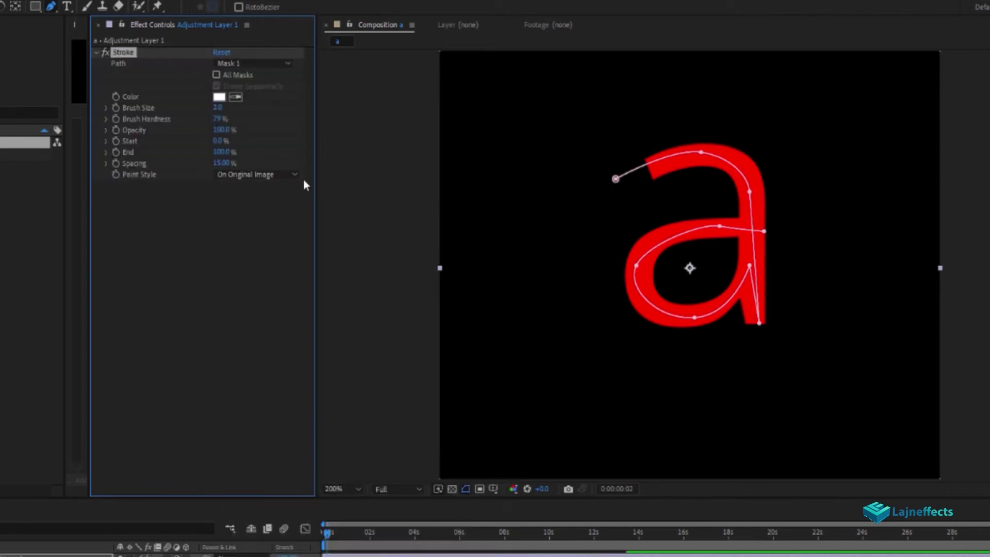
Step: Set the Stroke effect to All Masks, brush size 16.4, brush hardness 100% and spacing 0% so it covers the letter
key("v")
left_click(217, 76)
left_click_drag(218, 107, 319, 106)
mouse_move(215, 119)
left_mouse_down()
mouse_move(243, 124)
mouse_move(186, 109)
mouse_move(211, 112)
left_mouse_up()
left_click_drag(220, 163, 147, 163)
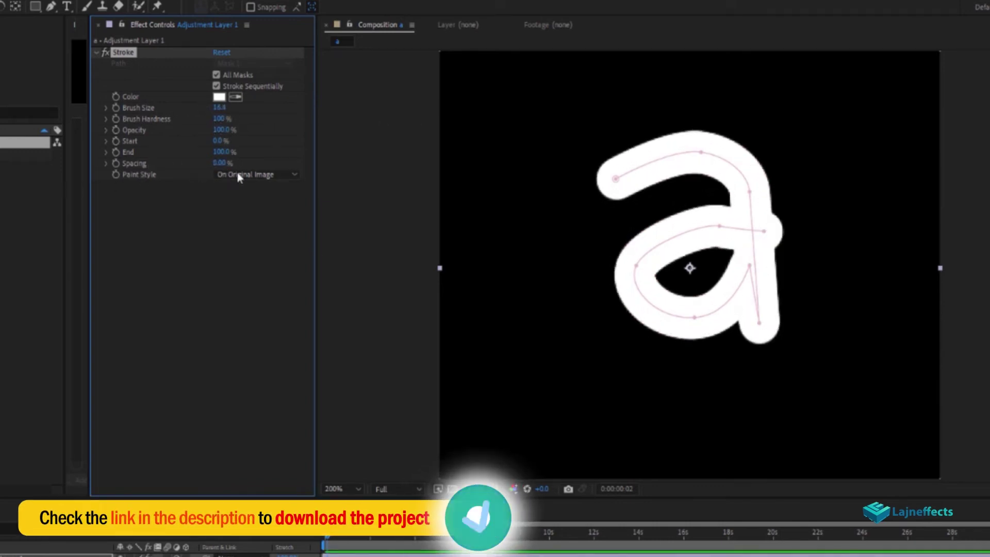
Step: Keyframe the Stroke's End from 0% at the composition's start to 100% at 0:00:00:21
left_click(344, 536)
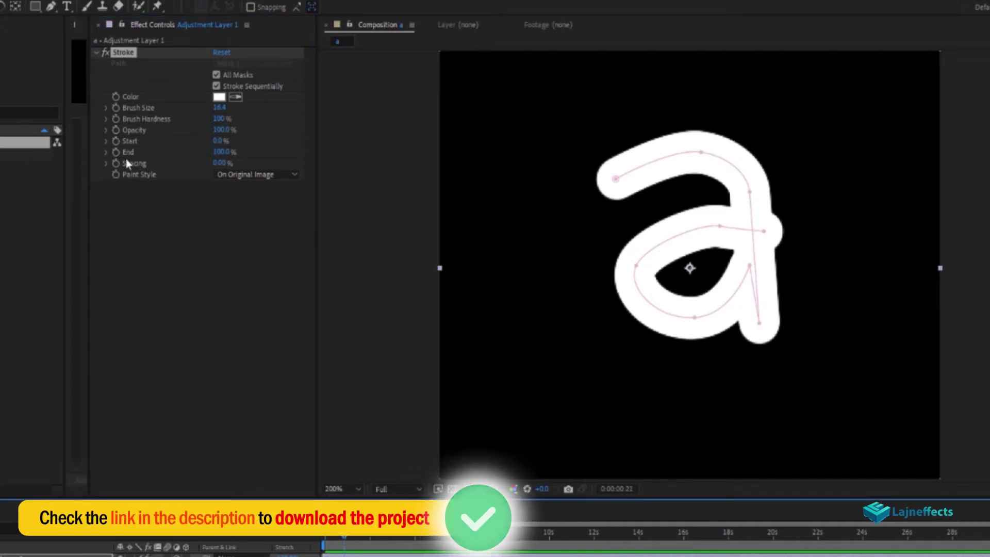
left_click(116, 153)
left_click(323, 534)
left_click_drag(221, 153, 5, 152)
key("ctrl+shift+a")
Step: Set the Stroke effect's Paint Style to Reveal Original Image and check it further along the timeline
left_click(401, 536)
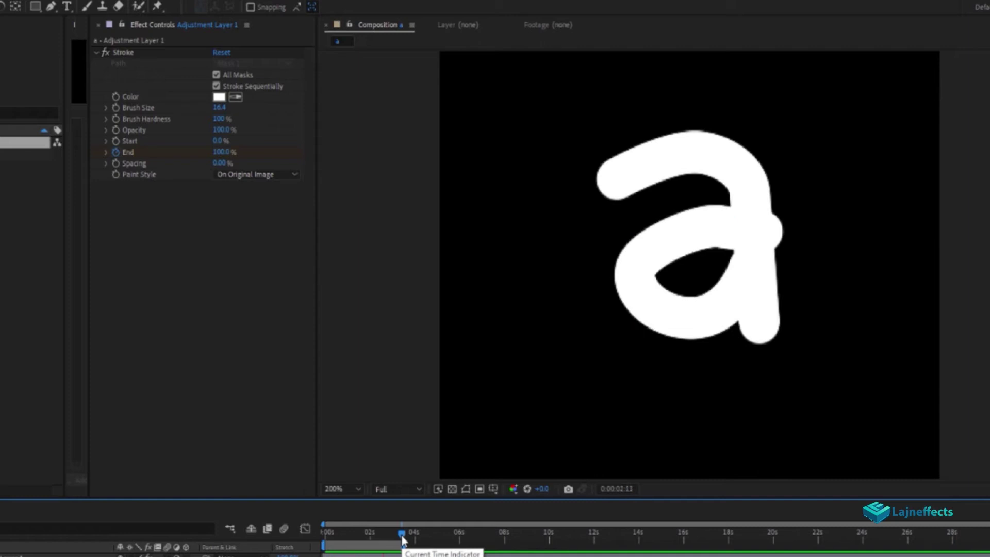
left_click(240, 175)
left_click(259, 216)
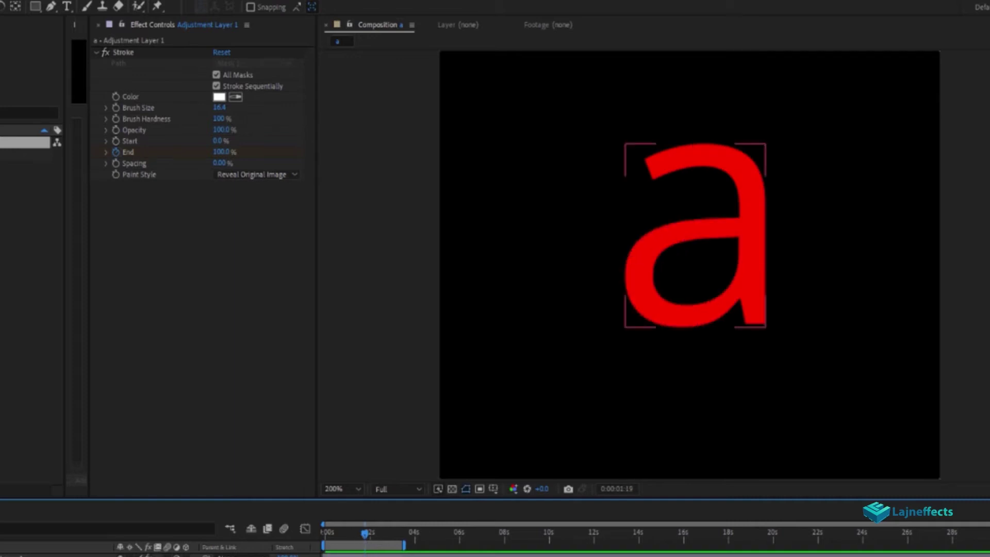
Step: Apply the Roughen Edges effect to the adjustment layer of the letter a
left_click(57, 555)
key("F2")
left_click(57, 555)
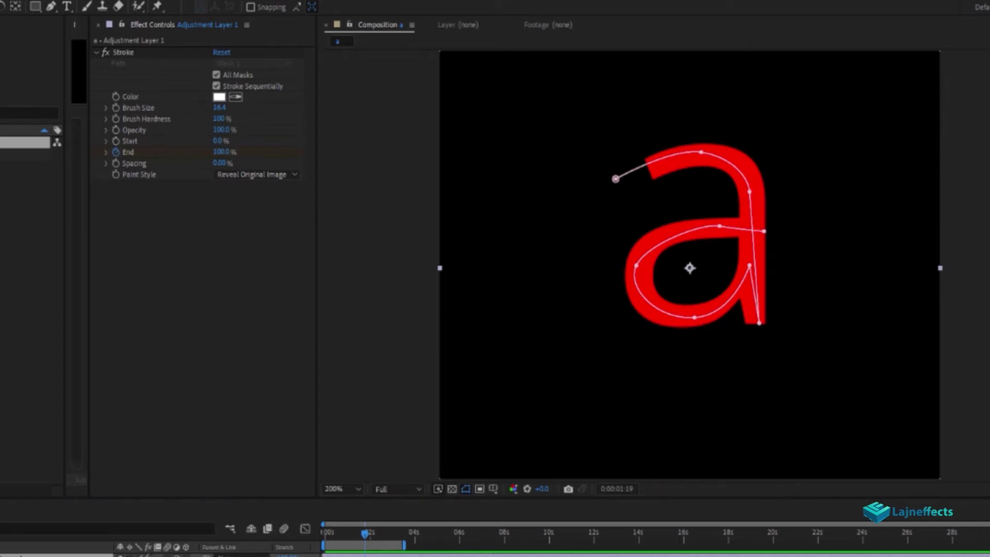
left_click_drag(989, 307, 492, 307)
left_click(207, 219)
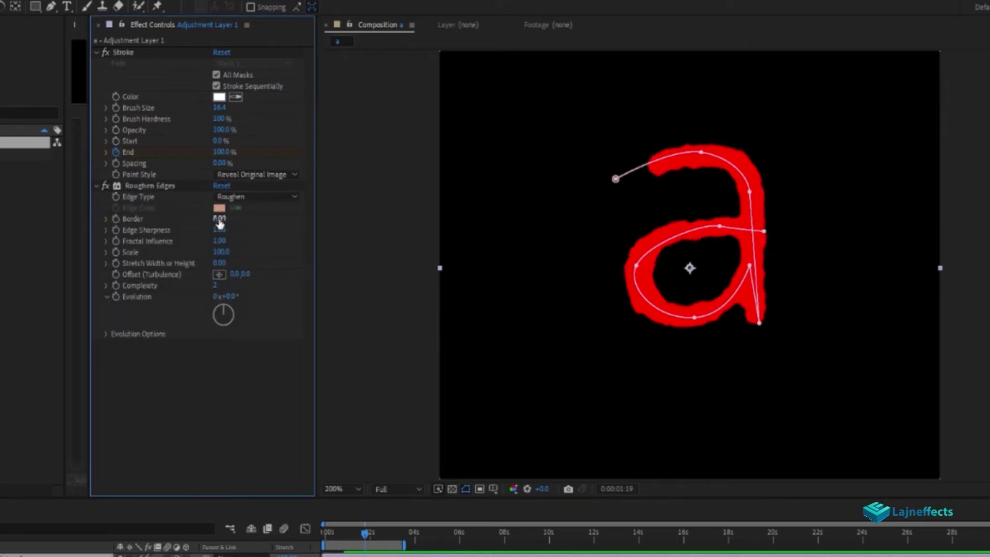
Step: Increase the Roughen Edges Border and set Fractal Influence to 0, so the letter's outline becomes smooth and rounded
left_click(468, 487)
scroll(725, 281, "up", 1)
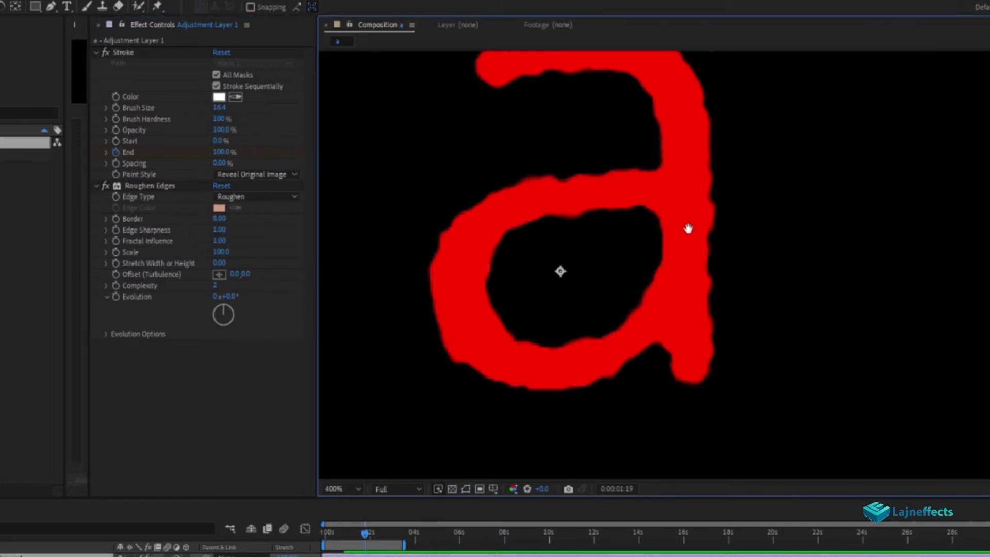
left_click_drag(687, 227, 754, 303)
scroll(756, 270, "down", 1)
left_click_drag(225, 219, 253, 223)
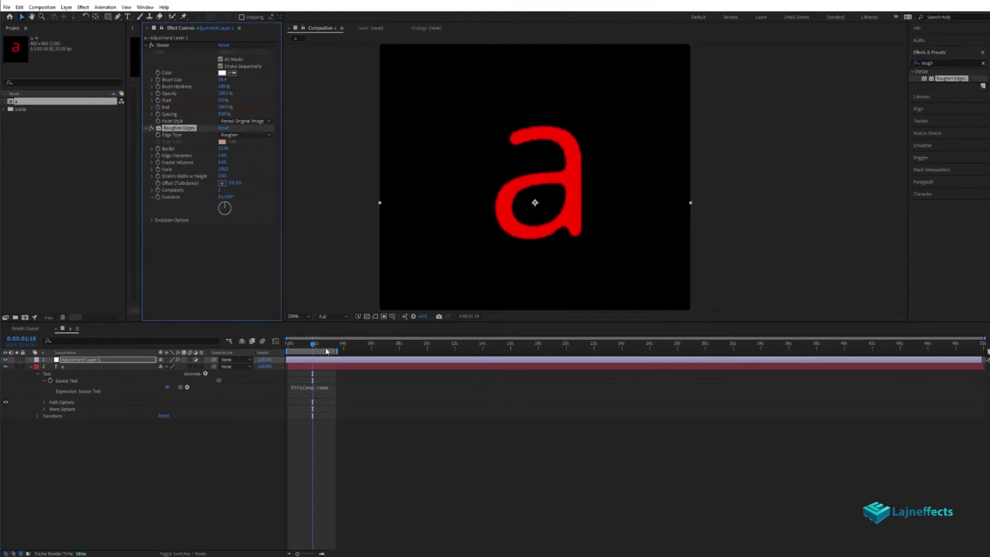
Step: Preview the letter's write-on animation from the start of the composition
left_click(286, 348)
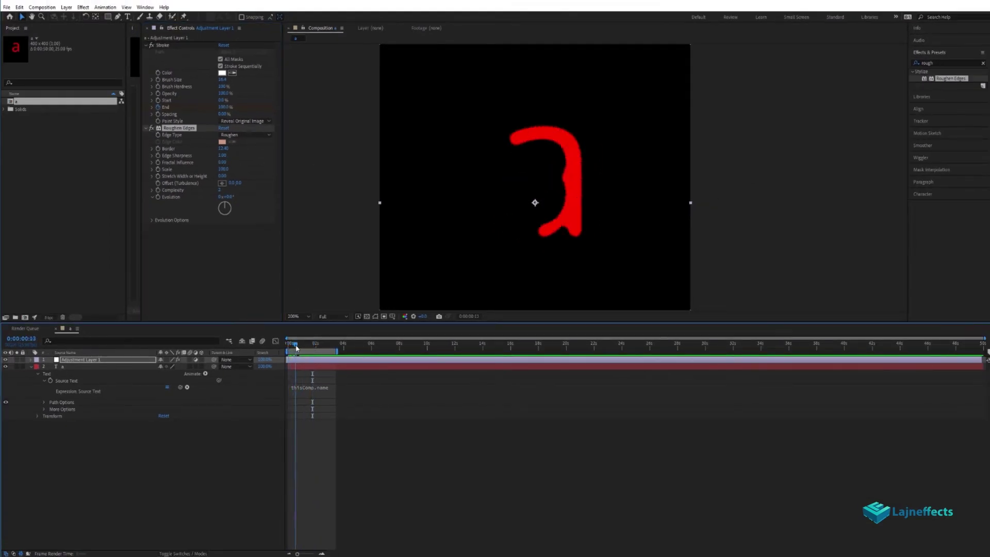
left_click_drag(297, 348, 276, 340)
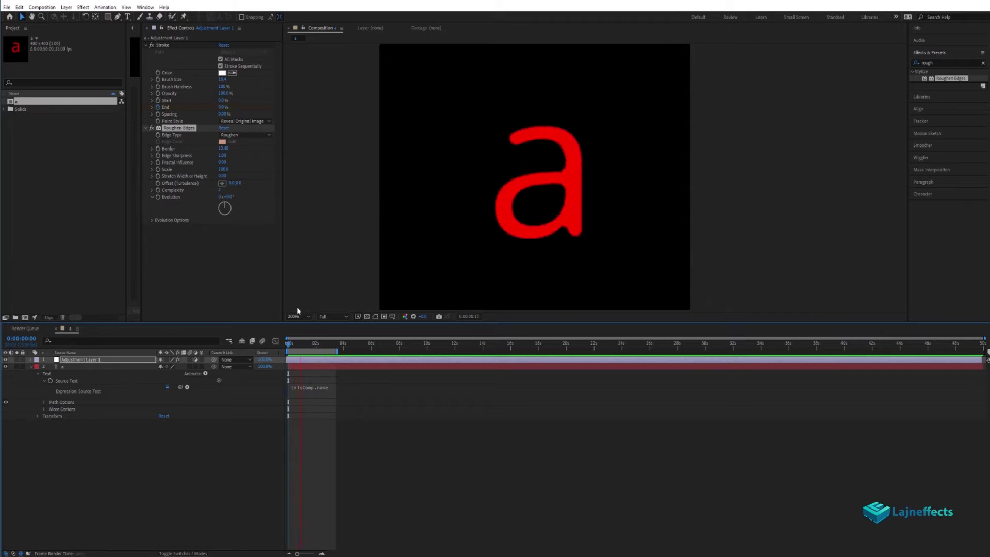
left_click(304, 343)
left_click(315, 443)
scroll(561, 215, "down", 1)
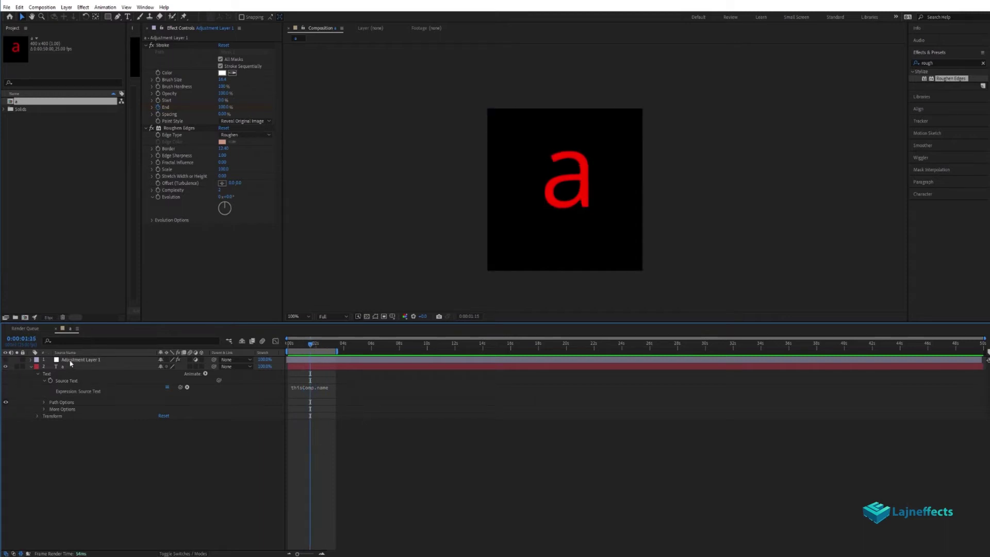
Step: Duplicate the composition a twenty times in the project to provide copies for the other letters
left_click(15, 102)
key("ctrl+d")
key("ctrl+d")
key("ctrl+d")
key("ctrl+d")
key("ctrl+d")
key("ctrl+d")
key("ctrl+d")
key("ctrl+d")
key("ctrl+d")
key("ctrl+d")
key("ctrl+d")
key("ctrl+d")
key("ctrl+d")
key("ctrl+d")
key("ctrl+d")
key("ctrl+d")
key("ctrl+d")
key("ctrl+d")
key("ctrl+d")
key("ctrl+d")
Step: Rename the first two duplicated compositions b and c
left_click(18, 109)
key("Return")
type("b")
key("Return")
left_click(18, 109)
key("Return")
type("c")
key("Return")
Step: Rename the remaining copies with the following letters of the alphabet, duplicating more compositions until the set runs through z
left_click(17, 109)
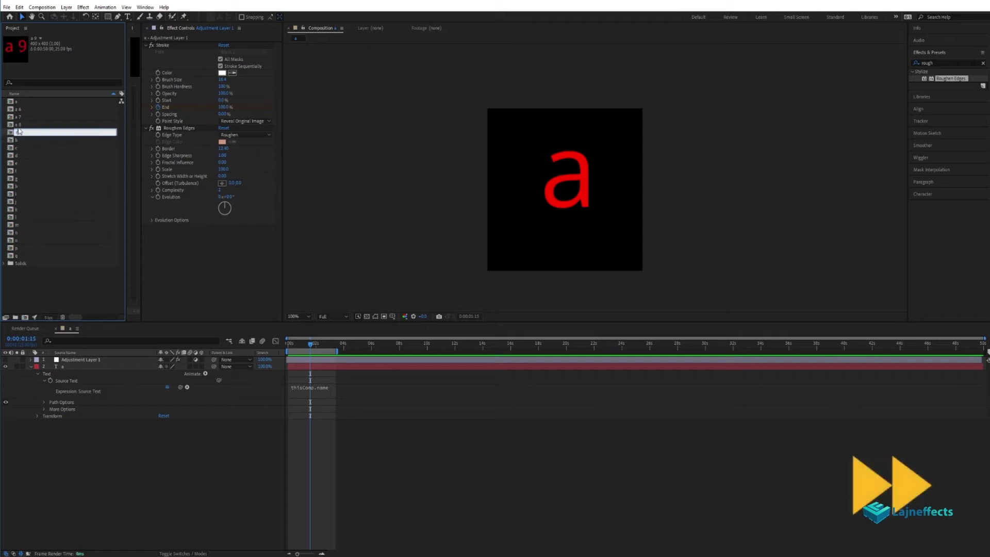
left_click(20, 126)
key("Return")
type("s")
left_click(10, 264)
key("ctrl+d")
type("v")
left_click(18, 279)
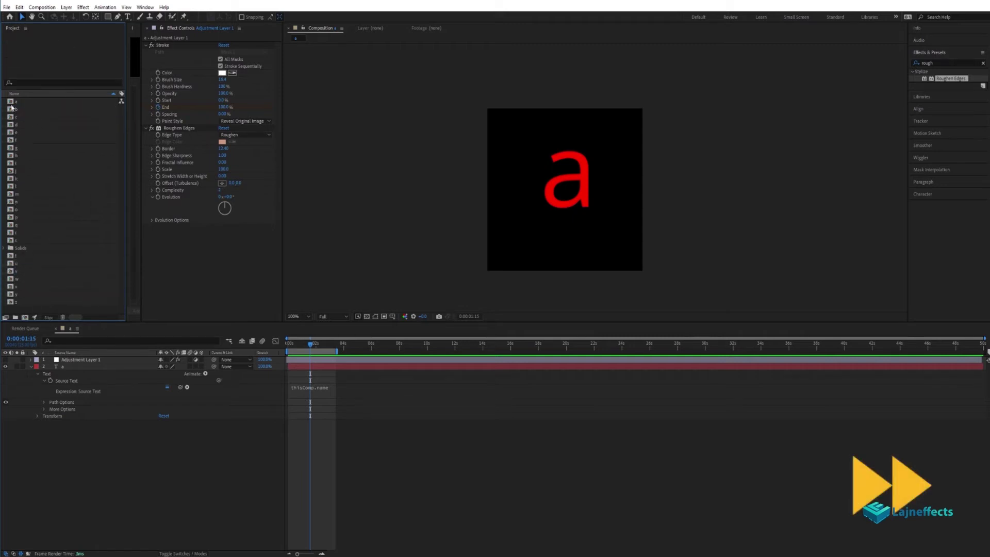
Step: Trace the letters b and c with Pen tool mask paths on the adjustment layers of their own compositions
left_click(10, 109)
double_click(10, 109)
left_click(81, 360)
key("g")
left_click(549, 120)
left_click(550, 203)
double_click(11, 117)
left_click(80, 360)
left_click(592, 158)
left_click(596, 200)
Step: Trace the letter d on its composition's adjustment layer with mask paths for the vertical stem and the bowl
double_click(17, 124)
left_click(321, 359)
left_click(585, 123)
left_click(585, 211)
left_click(562, 153)
left_click(548, 183)
left_click_drag(594, 169, 602, 134)
Step: Trace the letters e and f with mask paths on the adjustment layers of their compositions
double_click(16, 132)
left_click(375, 359)
left_click(538, 177)
left_click(566, 204)
double_click(16, 140)
left_click(377, 360)
left_click(595, 135)
left_click(573, 133)
Step: Trace the letter g on its adjustment layer with mask paths running from the ear around the upper bowl into the lower loop
double_click(16, 147)
left_click(320, 359)
key("period")
left_click(600, 133)
left_click(562, 132)
left_click(528, 132)
left_click(507, 168)
left_click(541, 192)
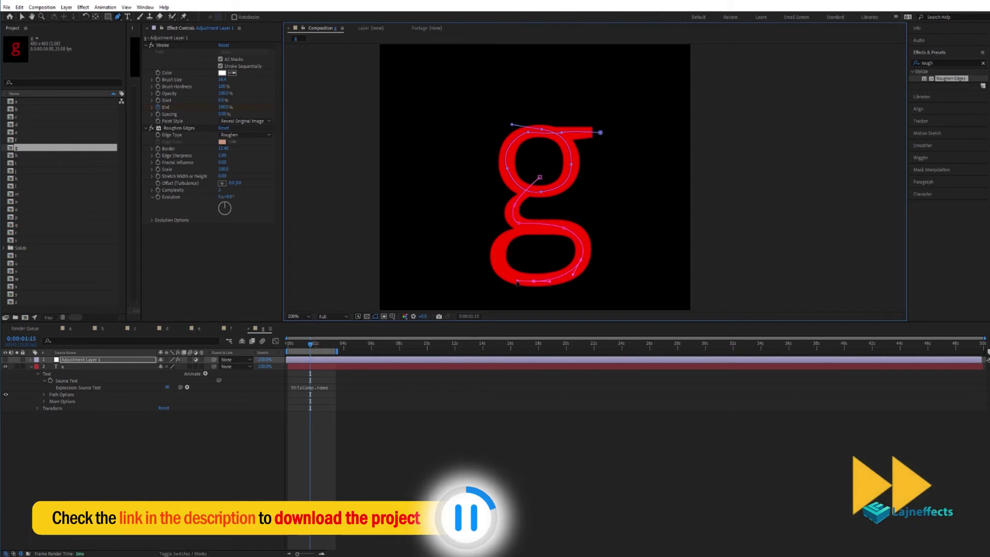
Step: Trace the letters h and i with mask paths on the adjustment layers of their compositions
double_click(16, 155)
left_click(311, 360)
key("period")
left_click(504, 69)
left_click(505, 173)
left_click(542, 131)
double_click(16, 163)
left_click(320, 359)
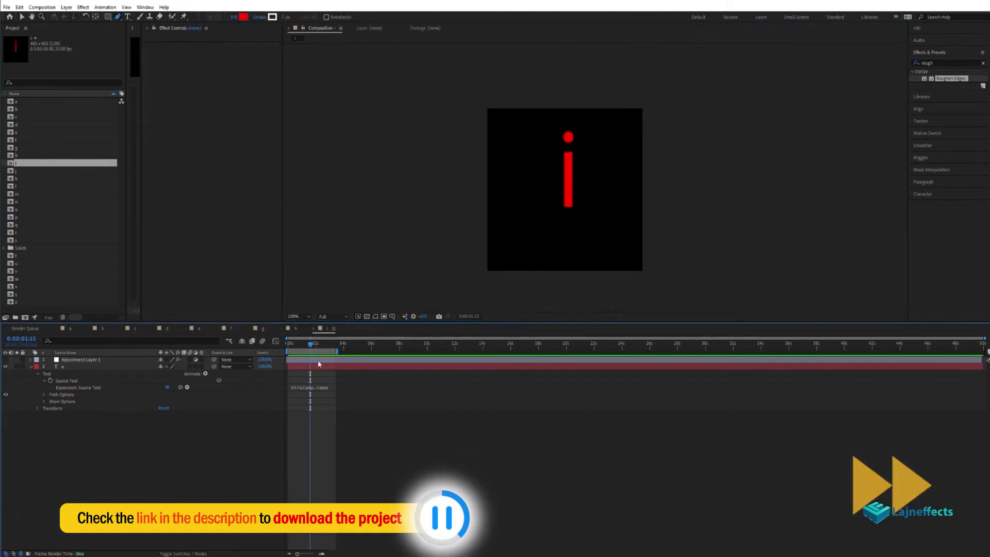
left_click(592, 155)
left_click(572, 155)
Step: Trace the letter j with a mask path down its stem and hook on its composition's adjustment layer
double_click(16, 171)
left_click(323, 360)
left_click(584, 153)
left_click(568, 155)
left_click(568, 217)
left_click(565, 226)
Step: Trace the strokes of the letter k with mask paths in its composition
double_click(11, 179)
key("ctrl+v")
left_click(541, 161)
left_click(568, 154)
left_click(583, 166)
left_click(588, 178)
left_click(584, 190)
left_click(566, 205)
Step: Trace the vertical stroke of l and the stems and arches of m with mask paths on their adjustment layers
double_click(16, 186)
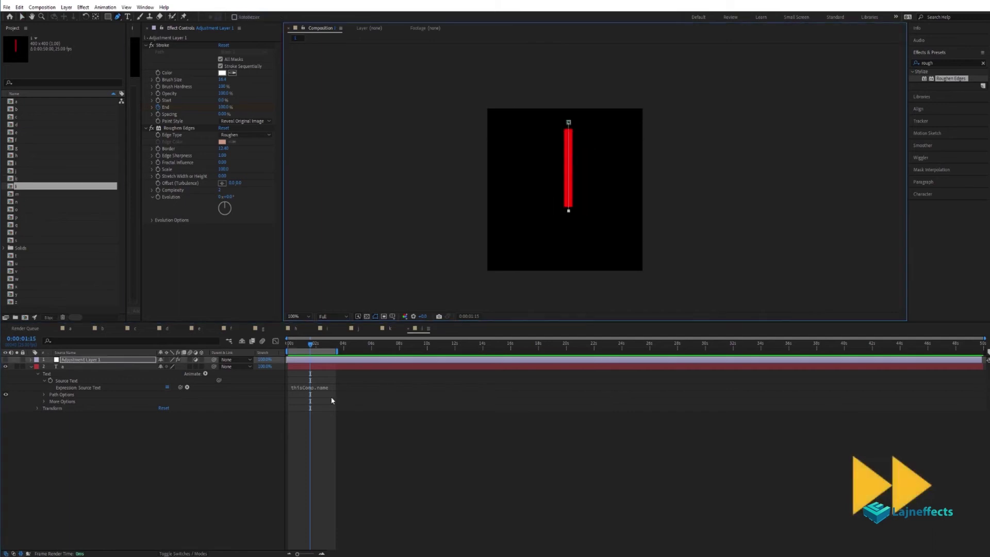
double_click(16, 194)
left_click(82, 360)
key("period")
left_click(117, 17)
left_click(469, 107)
left_click(469, 243)
left_click(474, 243)
left_click(542, 243)
Step: Trace the letter n on its adjustment layer with mask paths for the stem and the arch
double_click(16, 202)
left_click(81, 360)
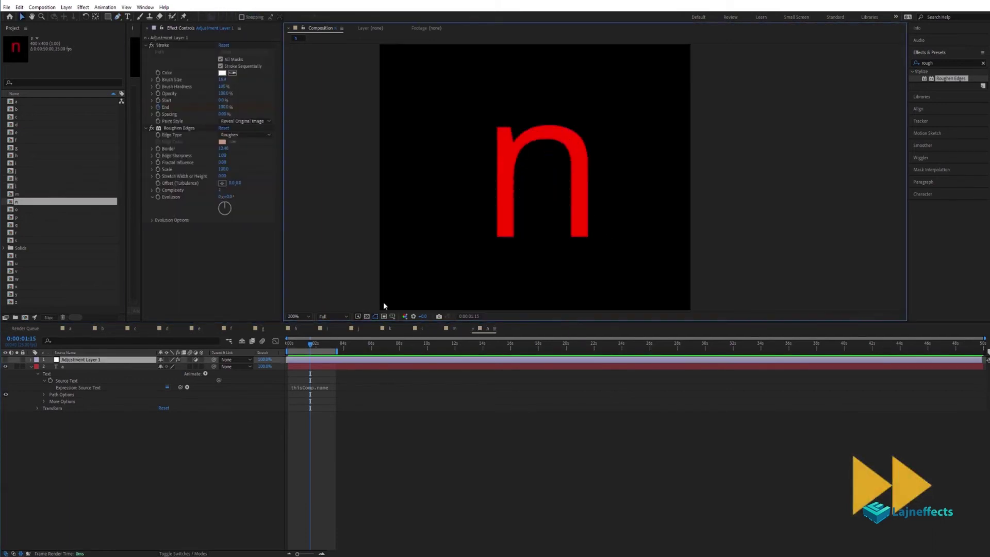
left_click(503, 113)
left_click(504, 243)
left_click(582, 176)
Step: Trace the letter o with one curved mask path around its ring on the composition's adjustment layer
double_click(16, 210)
left_click(81, 359)
left_click(539, 130)
left_click_drag(504, 187, 522, 227)
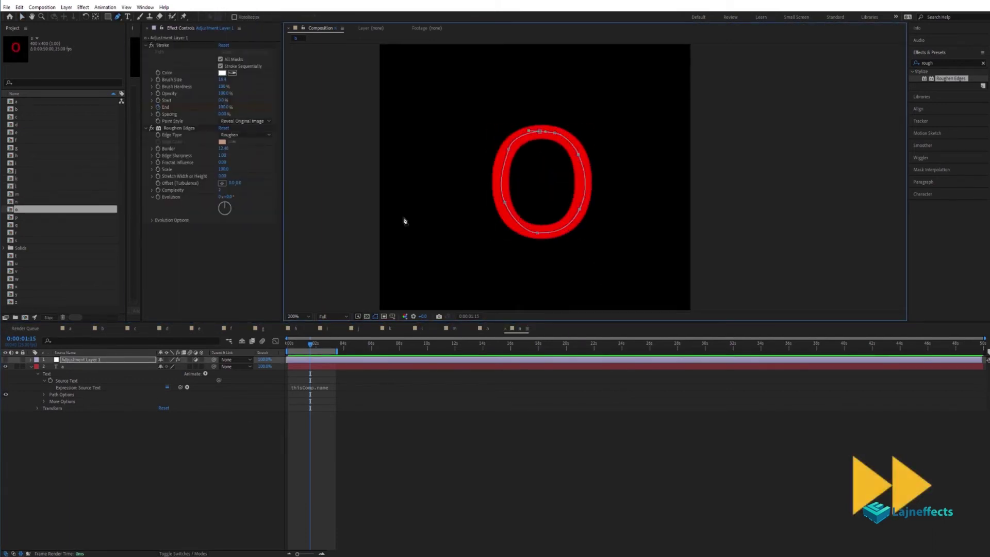
left_click(584, 184)
Step: Trace the letter p on its adjustment layer with mask paths for the descending stem and the bowl
double_click(16, 218)
left_click(82, 360)
left_click(504, 116)
left_click(504, 299)
left_click_drag(555, 135, 573, 148)
left_click_drag(583, 187, 576, 219)
left_click_drag(508, 198, 493, 161)
Step: Trace the stem and bowl of the letter q with mask paths and make its adjustment layer visible
double_click(16, 225)
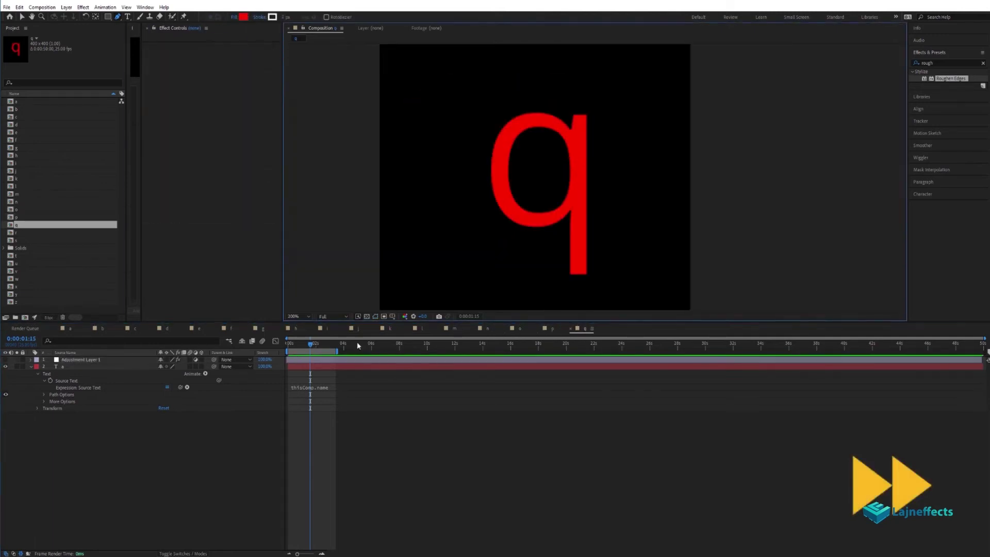
left_click(311, 360)
left_click(579, 283)
left_click(579, 103)
left_click_drag(571, 197, 559, 214)
left_click_drag(514, 213, 491, 196)
left_click_drag(531, 120, 564, 124)
left_click(5, 359)
Step: Trace the letters r and s with mask paths in their compositions and turn on each adjustment layer's visibility
double_click(16, 232)
left_click(81, 359)
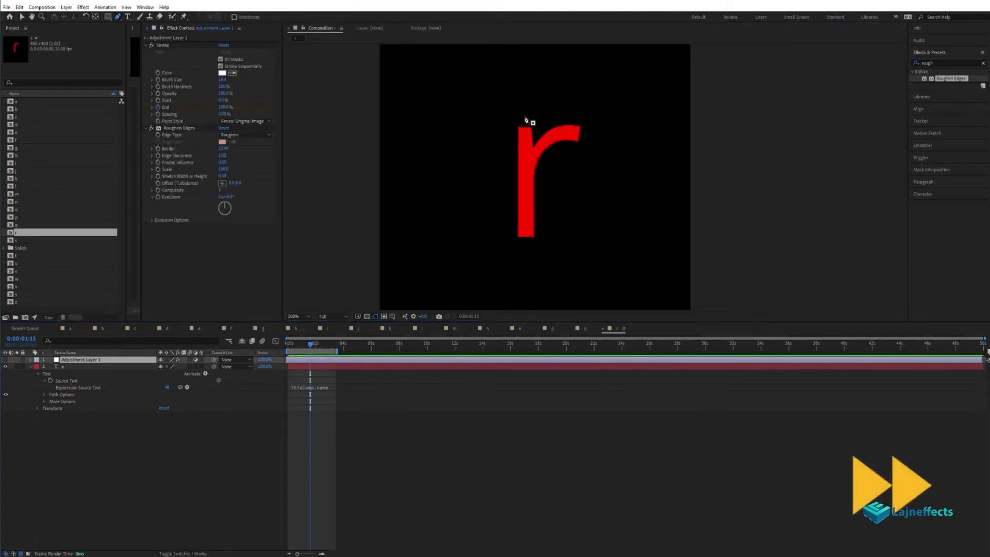
left_click(527, 120)
left_click(5, 360)
double_click(16, 240)
left_click(81, 360)
left_click(583, 140)
left_click(490, 220)
left_click(5, 360)
Step: Trace the letters t and u with mask paths on the adjustment layers of their compositions
double_click(16, 255)
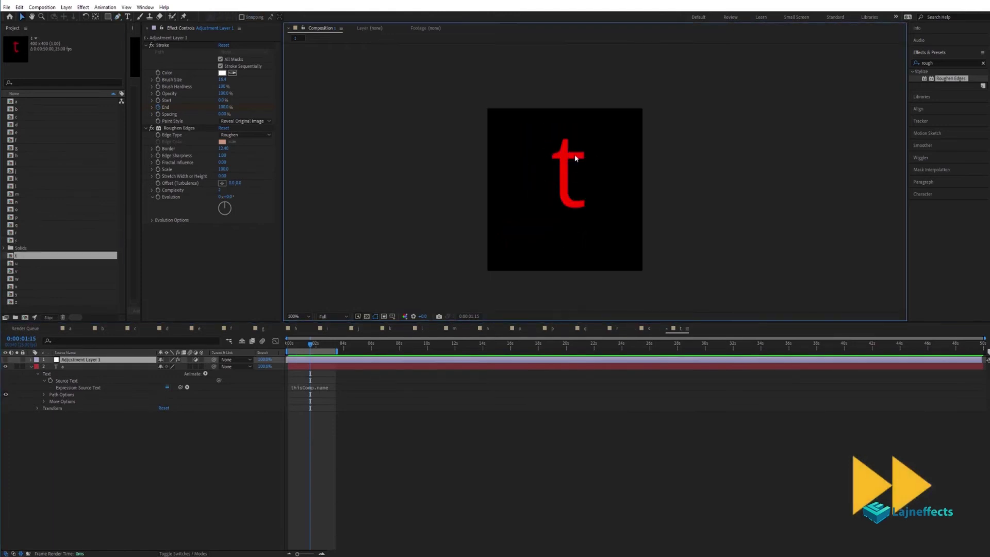
scroll(579, 162, "down", 1)
left_click(274, 427)
double_click(16, 263)
left_click(504, 115)
left_click(576, 115)
Step: Trace the letters v and w with mask paths on the adjustment layers of their compositions
double_click(15, 271)
left_click(81, 359)
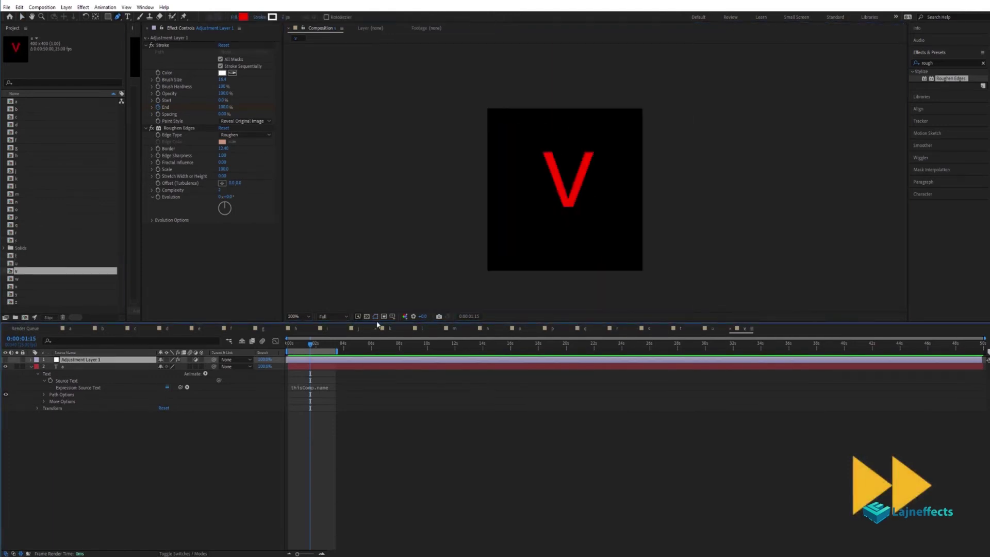
scroll(535, 177, "up", 1)
left_click(544, 245)
double_click(16, 279)
scroll(471, 113, "up", 1)
left_click(472, 113)
Step: Trace the crossing strokes of x and the strokes of y with mask paths on their adjustment layers
double_click(16, 286)
left_click(82, 359)
left_click(498, 115)
left_click(590, 211)
left_click(497, 255)
double_click(16, 294)
left_click(82, 359)
key("g")
left_click(504, 102)
left_click(585, 102)
left_click(517, 255)
Step: Delete the leftover mask from the z composition's adjustment layer and trace the z with a zigzag mask path
double_click(16, 302)
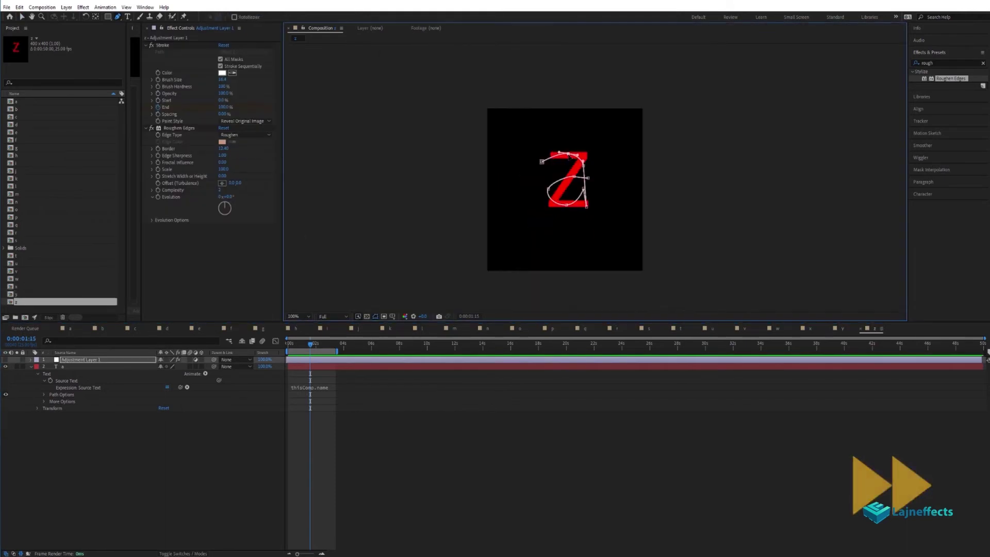
double_click(580, 181)
key("Delete")
scroll(580, 180, "up", 1)
key("g")
left_click(495, 133)
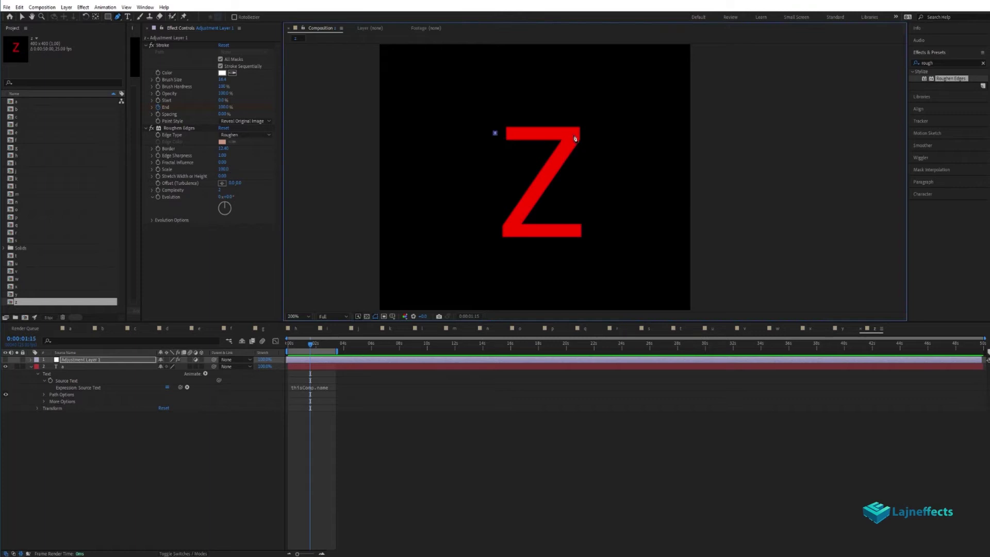
left_click(574, 135)
left_click(511, 232)
left_click(601, 231)
Step: Turn on the z adjustment layer's visibility and preview the letter at two seconds
left_click(331, 435)
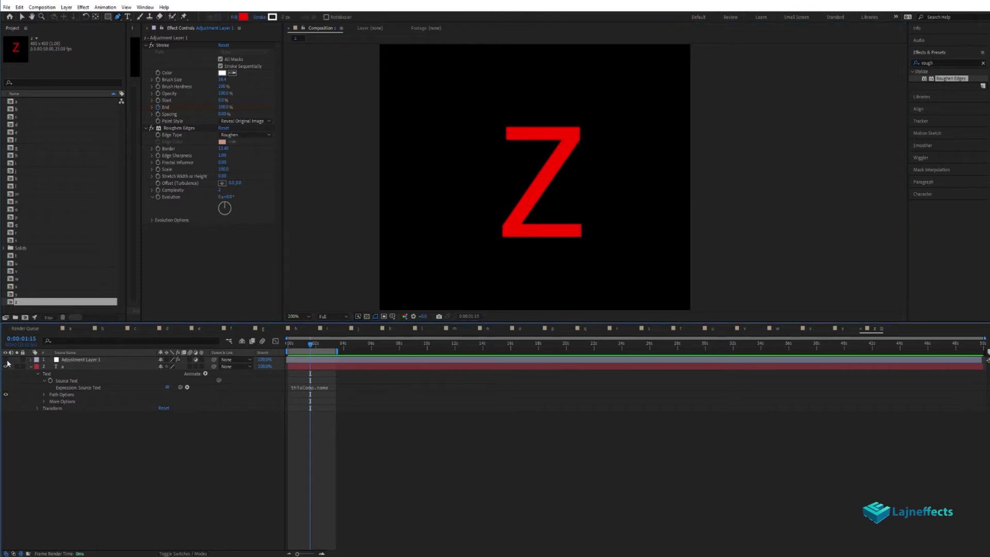
left_click(7, 360)
mouse_move(310, 345)
left_mouse_down()
mouse_move(287, 351)
mouse_move(316, 353)
left_mouse_up()
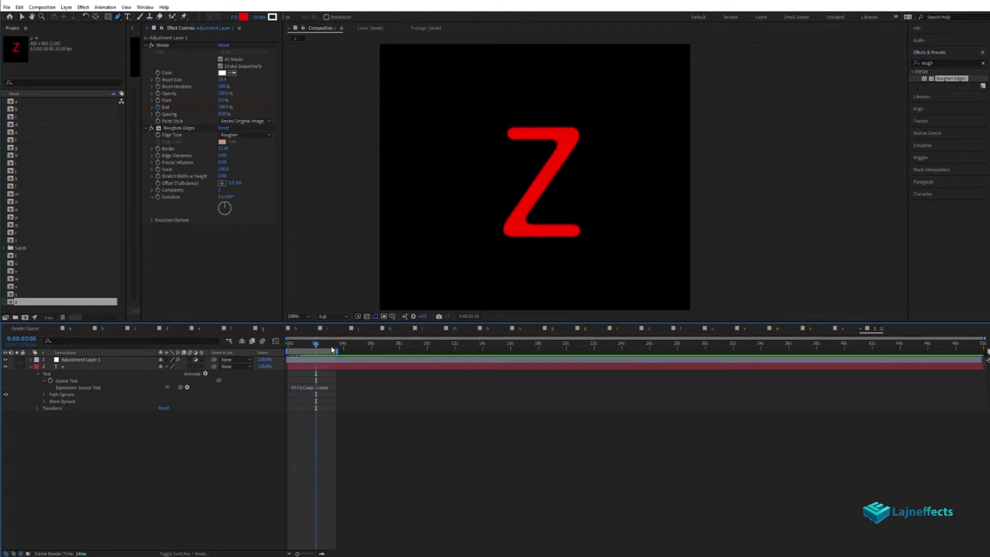
left_click(35, 312)
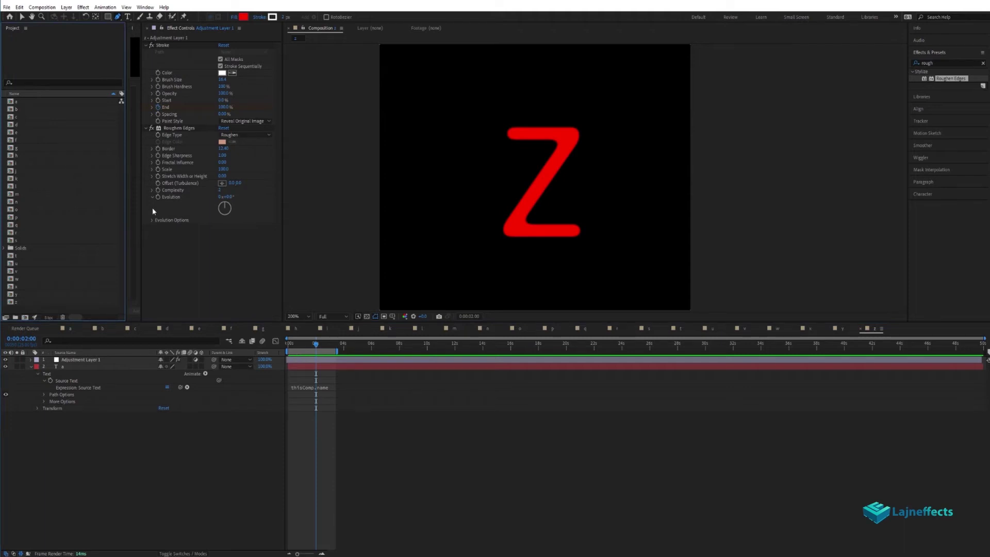
left_click(171, 429)
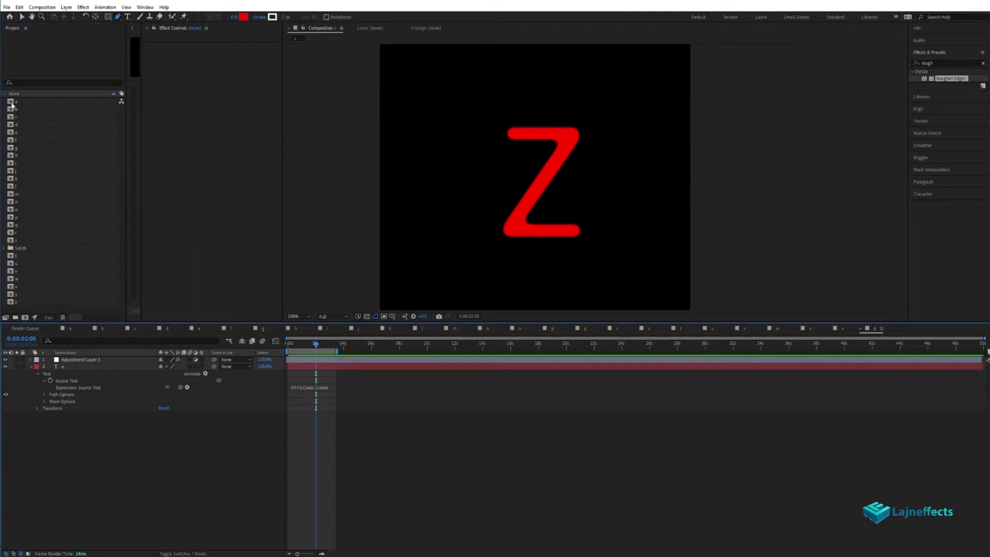
Step: Create a new composition named letter bank with a duration of 30 minutes
left_click(24, 318)
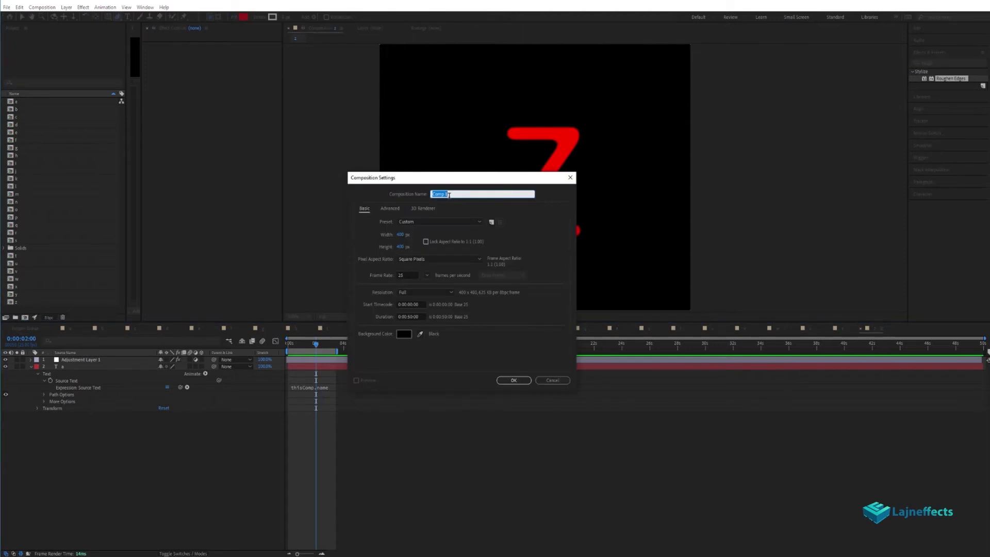
type("letter bank")
left_click(420, 317)
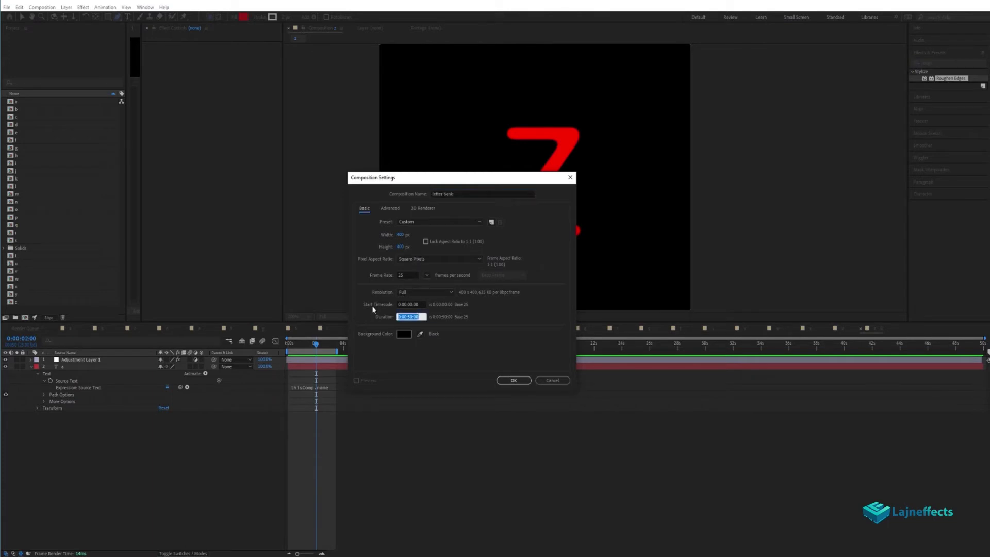
type("300000")
left_click(514, 380)
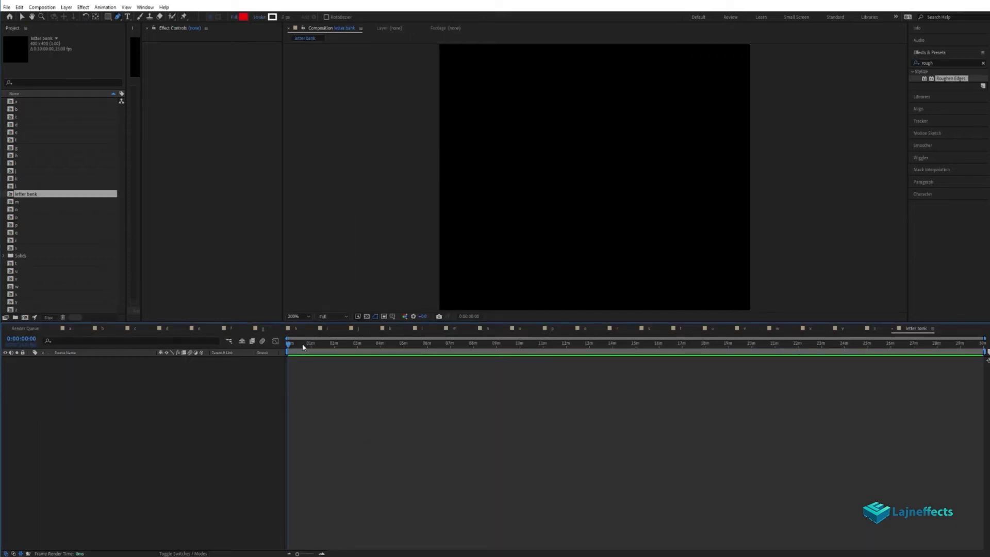
Step: Add all the letter compositions from a to z to the letter bank timeline, leaving out the Solids folder and the bank itself
left_click(11, 102)
left_click(12, 310, "shift")
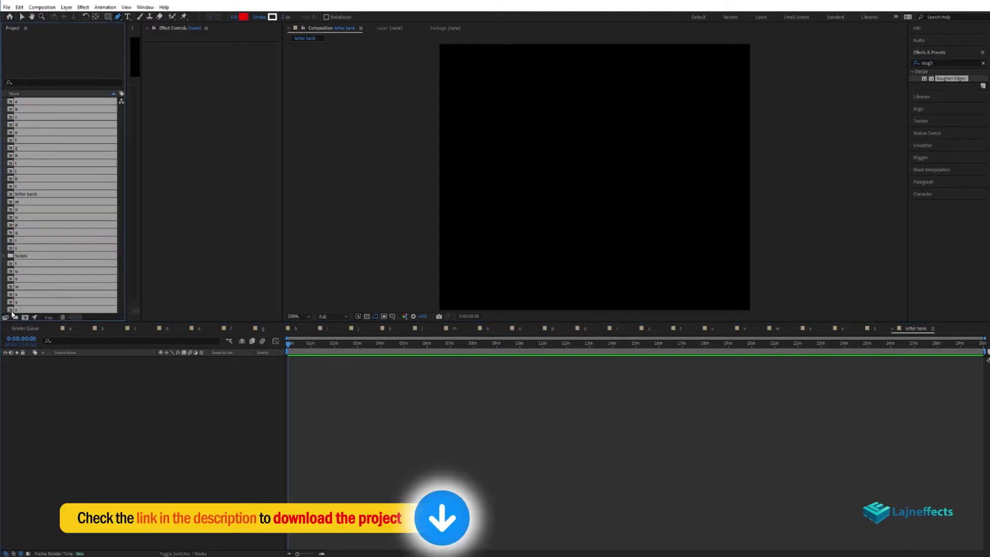
left_click(13, 195, "ctrl")
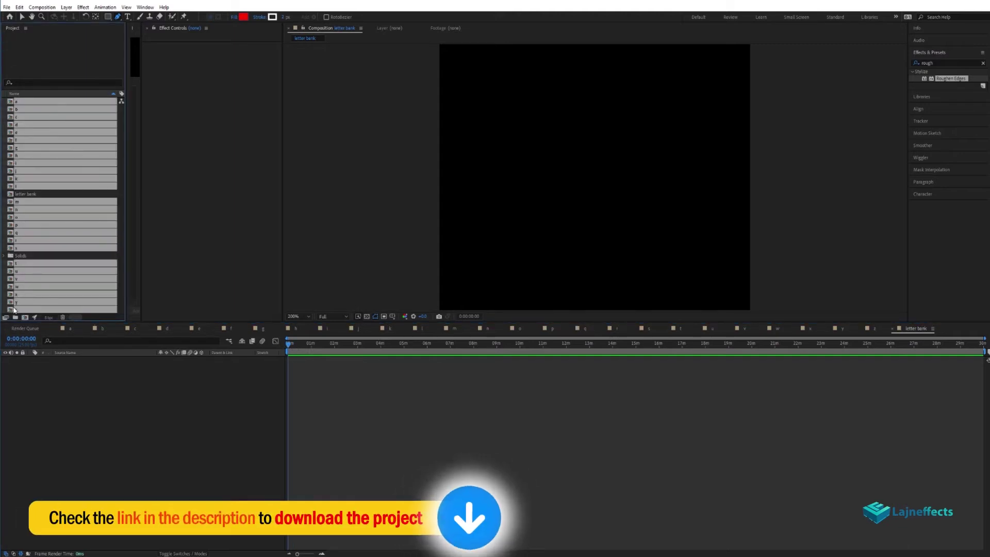
left_click_drag(11, 188, 13, 194)
left_click_drag(312, 321, 314, 212)
key("equal")
key("equal")
key("equal")
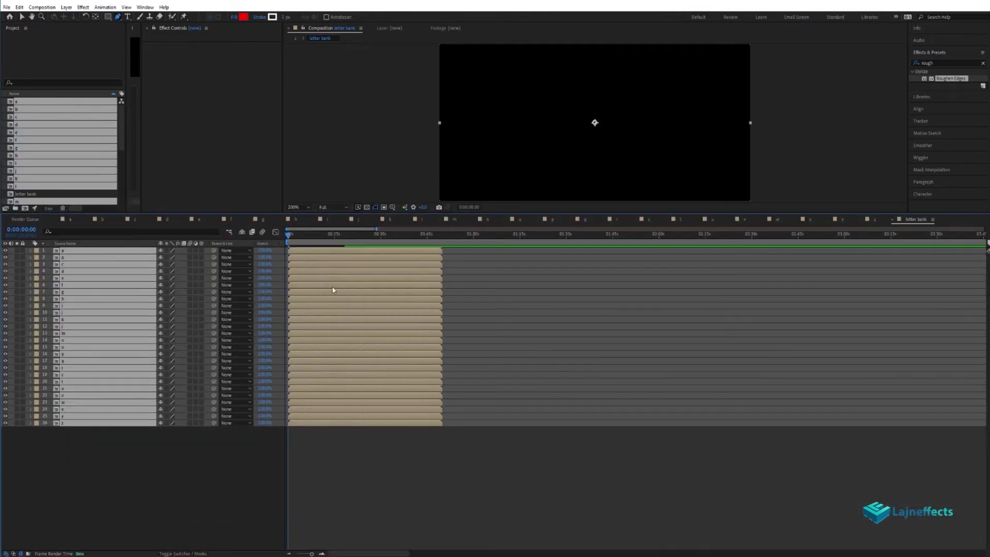
left_click(466, 467)
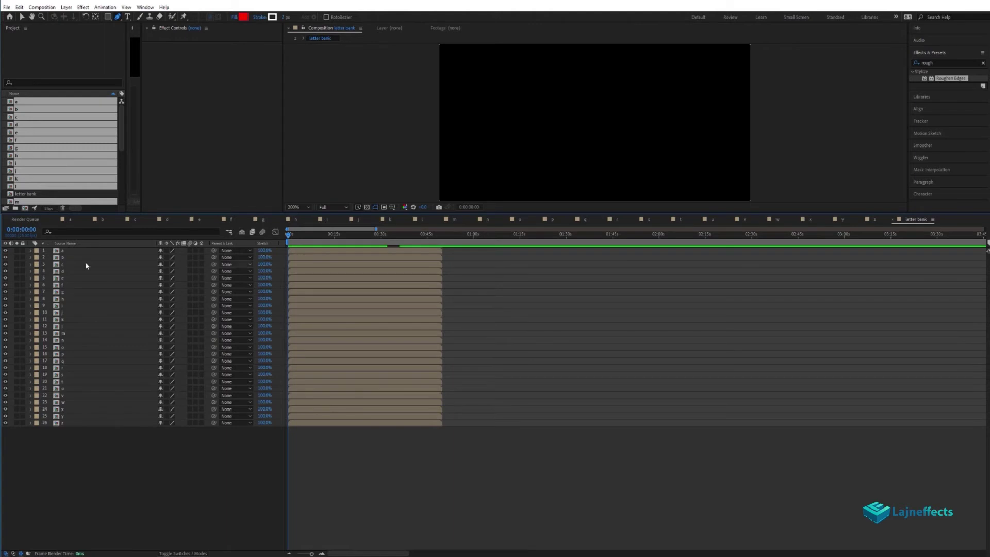
Step: Go to 0:01:00:00 and shift all the letter layers so they start at the one-minute mark
left_click(316, 251)
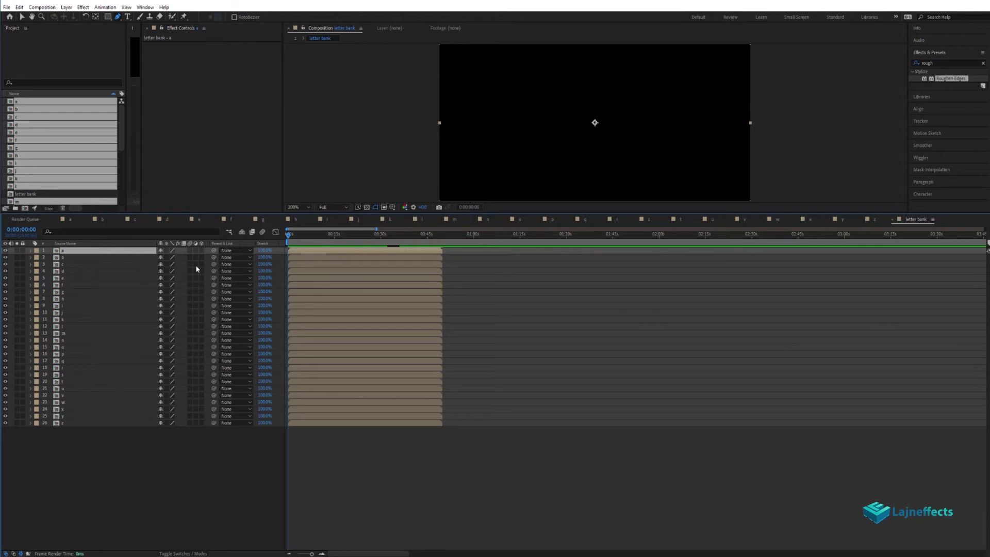
left_click(33, 230)
type("10000")
key("Return")
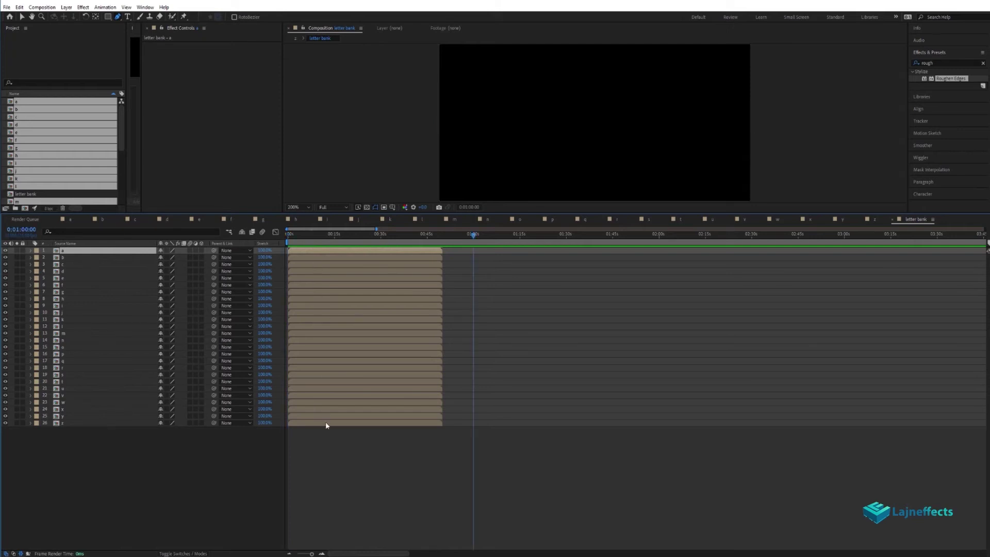
mouse_move(325, 431)
left_mouse_down()
mouse_move(305, 254)
mouse_move(511, 254)
mouse_move(490, 254)
left_mouse_up()
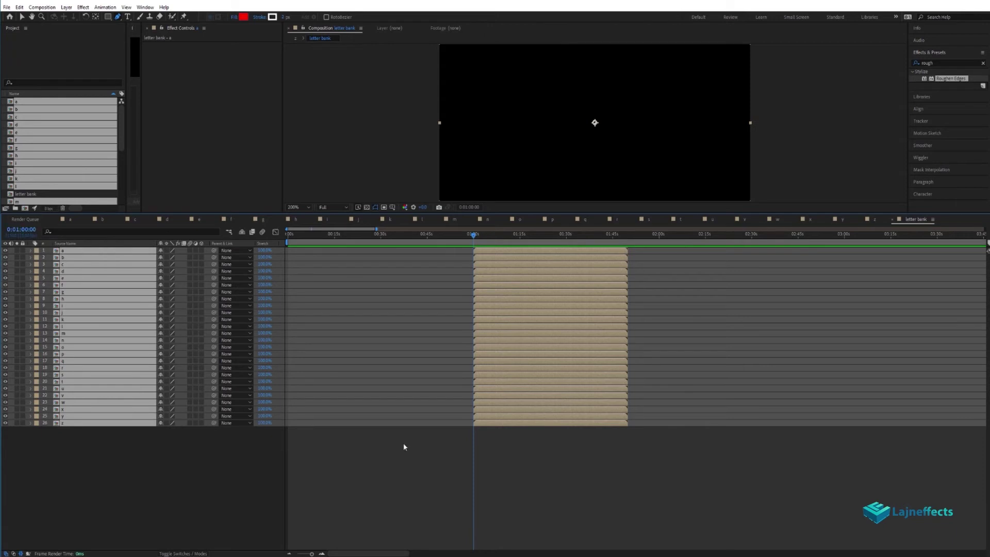
Step: Add a composition-sized red solid layer to the letter bank composition
right_click(374, 455)
mouse_move(407, 458)
left_click(480, 471)
left_click(406, 350)
left_click_drag(264, 458, 312, 412)
left_click(280, 435)
left_click(342, 428)
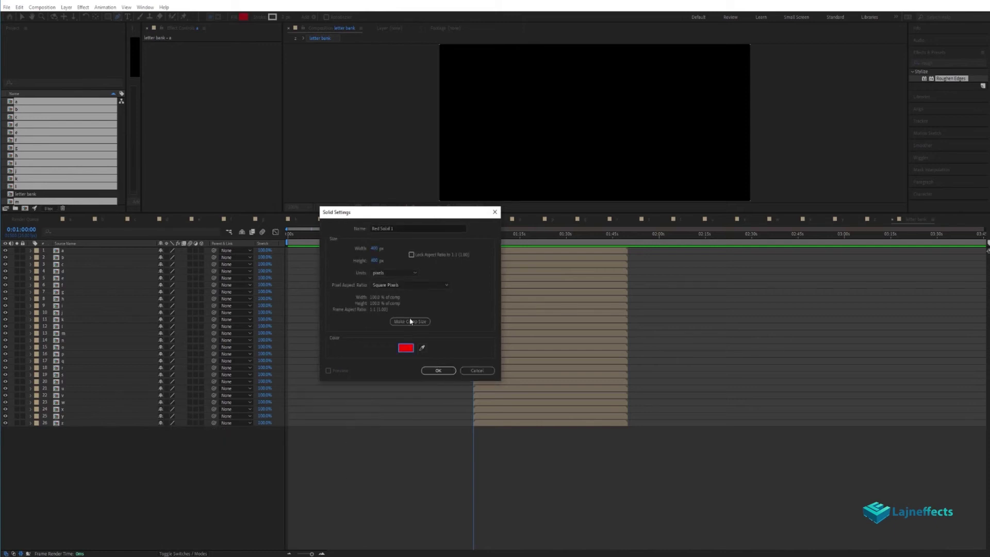
left_click(439, 371)
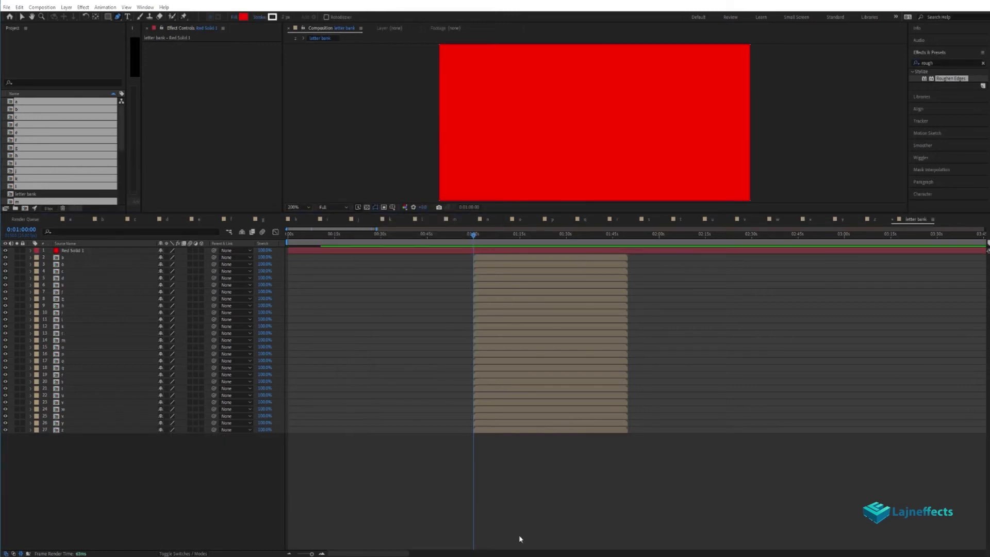
Step: Trim the end of the red solid to the one-minute mark
left_click_drag(312, 554, 296, 554)
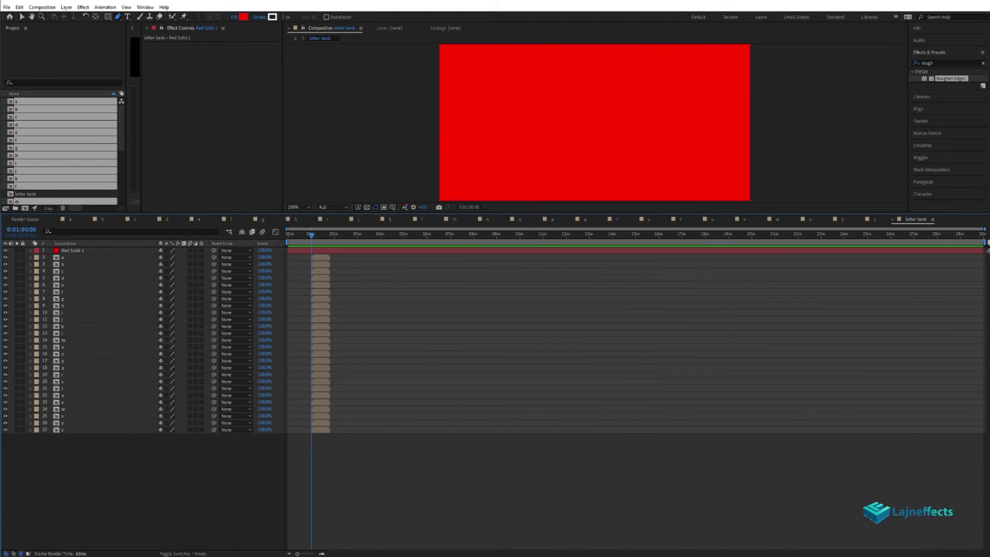
left_click(319, 250)
key("alt+]")
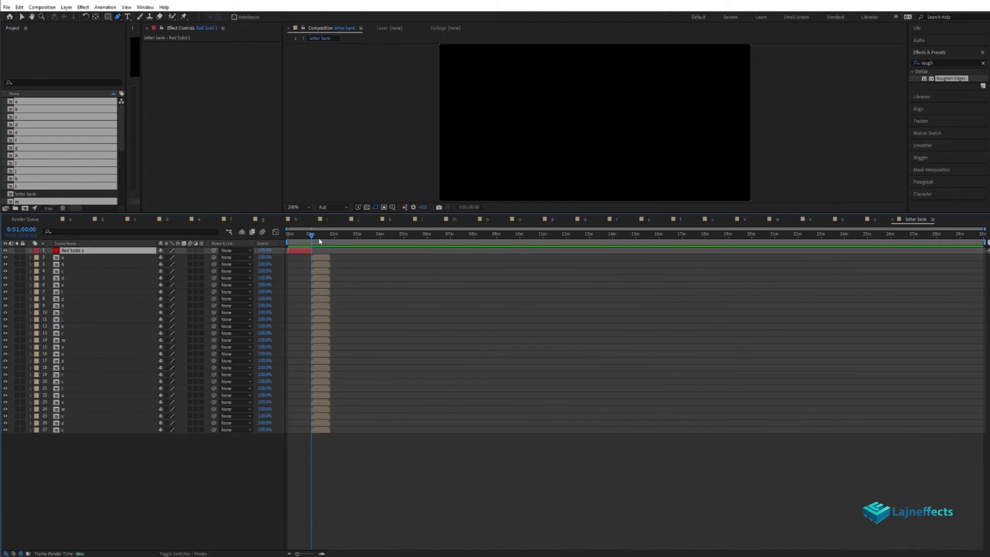
Step: Duplicate the one-minute red solid and move the copy so it starts at the one-minute mark
key("=")
key("=")
key("=")
key("=")
left_click_drag(464, 284, 745, 292)
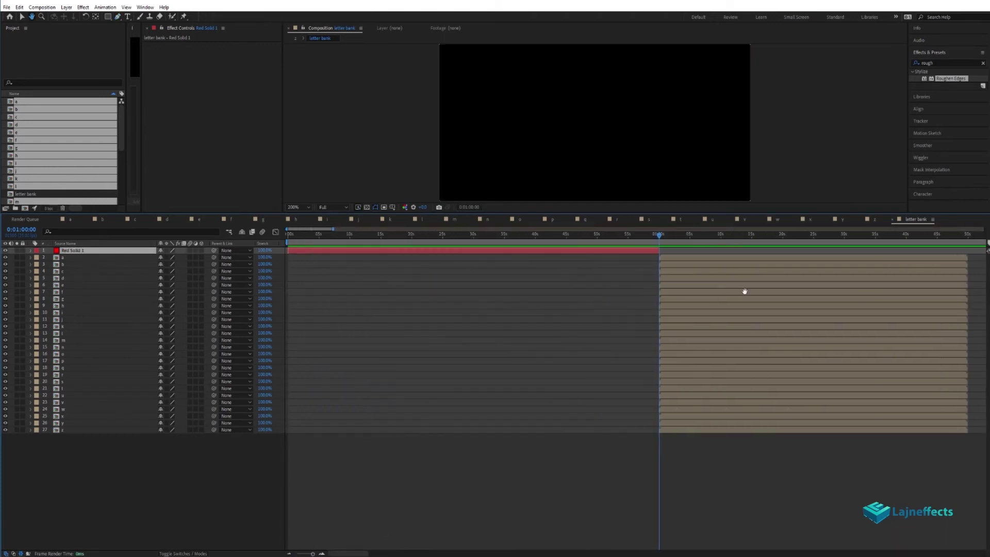
key("minus")
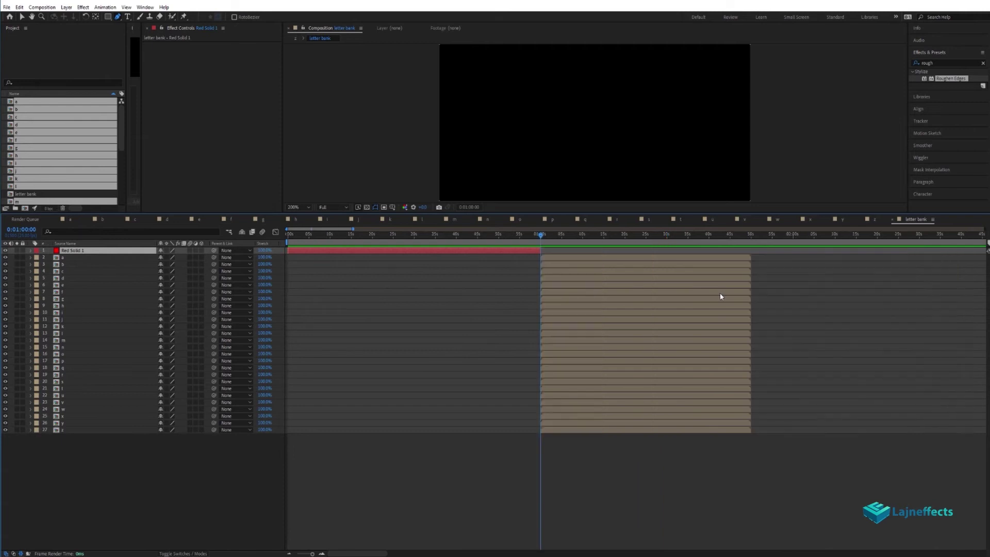
left_click(320, 258)
left_click(308, 251)
key("ctrl+d")
left_click_drag(523, 254, 559, 261)
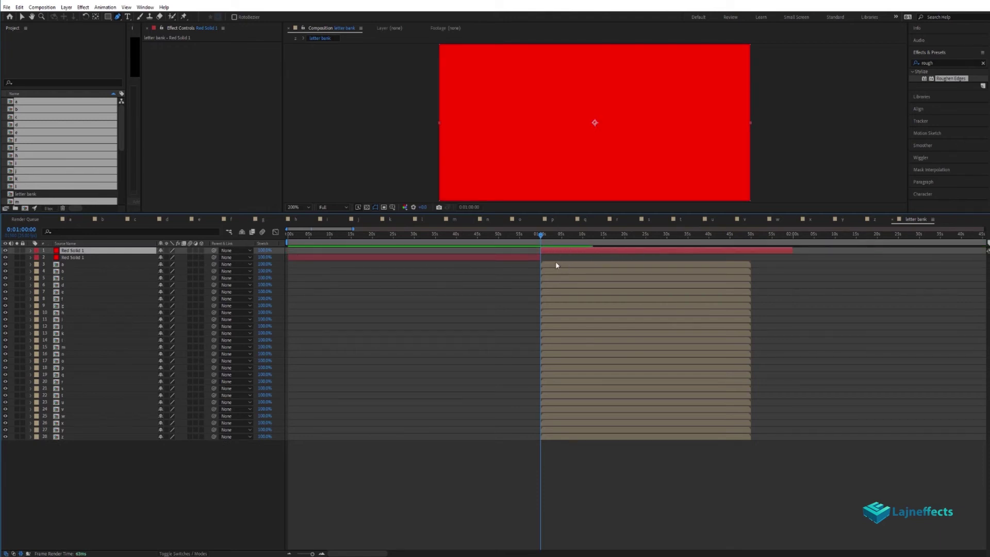
Step: Move the letter layers b to z to start at two minutes and place one red solid directly after the other
key("minus")
key("minus")
left_click_drag(465, 448, 373, 264)
left_click(369, 264, "ctrl")
left_click_drag(381, 272, 448, 271)
left_click_drag(323, 258, 514, 278)
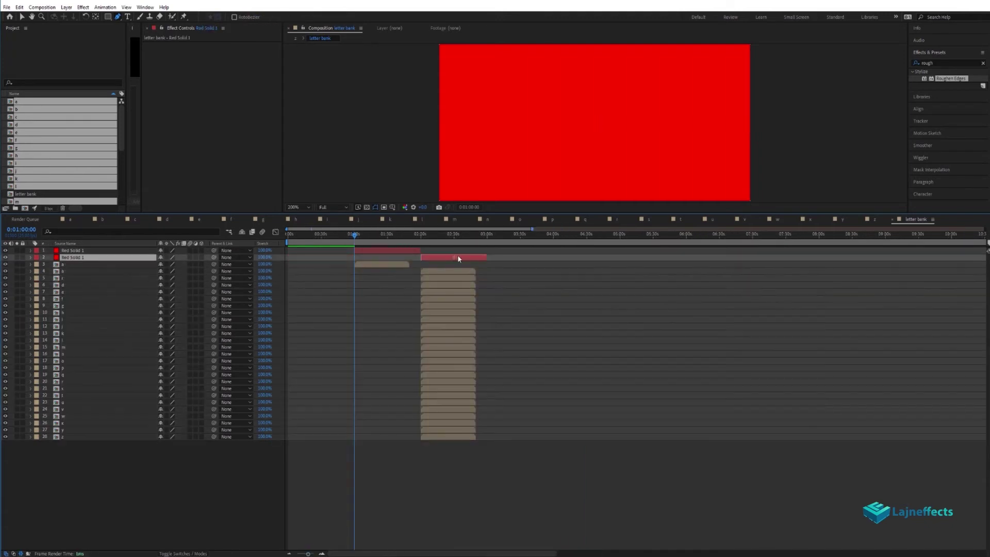
Step: Duplicate the red solid four times and chain the copies end to end as one-minute spacers
left_click_drag(384, 251, 516, 251)
key("ctrl+d")
key("ctrl+d")
key("ctrl+d")
key("ctrl+d")
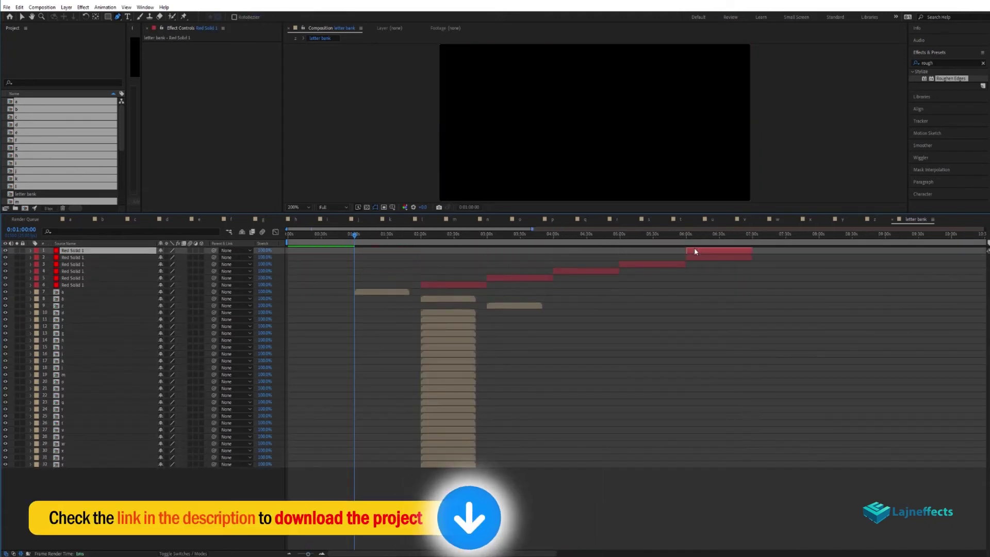
left_click_drag(694, 251, 761, 251)
Step: Stagger the layers d to h one minute apart from four minutes, moving the remaining letters on to nine minutes
left_click_drag(448, 313, 579, 313)
left_click_drag(459, 319, 714, 326)
left_click_drag(447, 333, 846, 339)
left_click_drag(412, 287, 774, 251)
left_click_drag(427, 285, 824, 289)
left_click_drag(487, 466, 423, 347)
left_click_drag(448, 346, 880, 356)
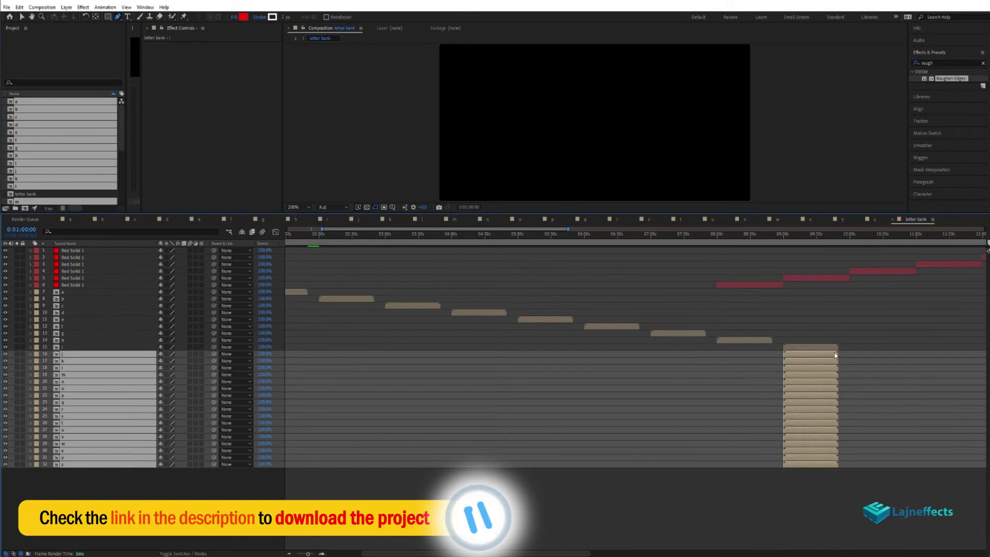
Step: Continue staggering the layers from i to n one minute apart, moving the red solid spacers ahead and shifting the remaining letters on
scroll(880, 356, "right", 3)
left_click_drag(550, 361, 805, 382)
left_click_drag(691, 258, 428, 286)
left_click_drag(428, 285, 825, 285)
scroll(826, 285, "right", 4)
left_click_drag(547, 387, 490, 466)
left_click_drag(511, 392, 584, 392)
Step: Align the m and n layers to start exactly at 13 and 14 minutes
left_click_drag(424, 235, 490, 236)
key("equal")
key("equal")
key("equal")
key("minus")
key("minus")
left_click_drag(392, 374, 414, 375)
left_click_drag(531, 381, 548, 381)
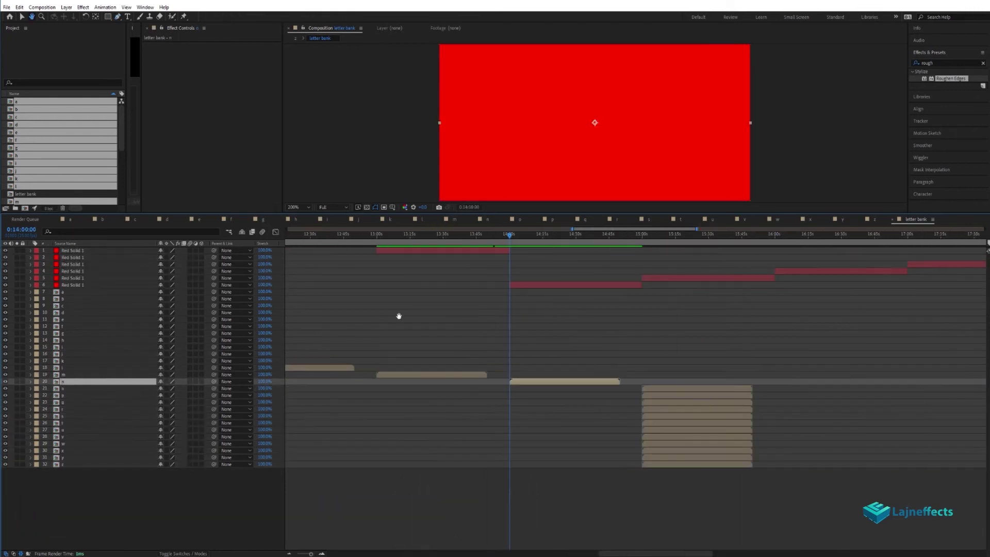
Step: Stagger the layers from p onward one minute apart from 16 minutes, aligning them with the red solid spacers
left_click(639, 236)
left_click_drag(763, 467, 670, 395)
left_click_drag(691, 396, 823, 396)
left_click(772, 236)
key("equal")
key("equal")
key("minus")
key("minus")
left_click(603, 395, "ctrl")
left_click_drag(604, 416, 708, 413)
Step: Move the red solid spacers ahead and stagger the layers from s to u one minute apart from 19 minutes
key("minus")
left_click_drag(460, 251, 490, 287)
left_click_drag(635, 258, 833, 258)
left_click(653, 235)
left_click_drag(603, 467, 637, 416)
left_click_drag(630, 418, 696, 423)
scroll(755, 370, "up", 2)
left_click_drag(495, 430, 628, 431)
Step: Stagger the layers v to z one minute apart from 22 to 26 minutes, using the red solid spacers as guides
scroll(628, 430, "right", 3)
left_click_drag(330, 437, 592, 447)
left_click_drag(435, 279, 392, 262)
left_click_drag(332, 278, 862, 278)
left_click_drag(794, 467, 748, 458)
left_click_drag(722, 459, 855, 459)
scroll(854, 459, "right", 2)
left_click_drag(634, 464, 767, 464)
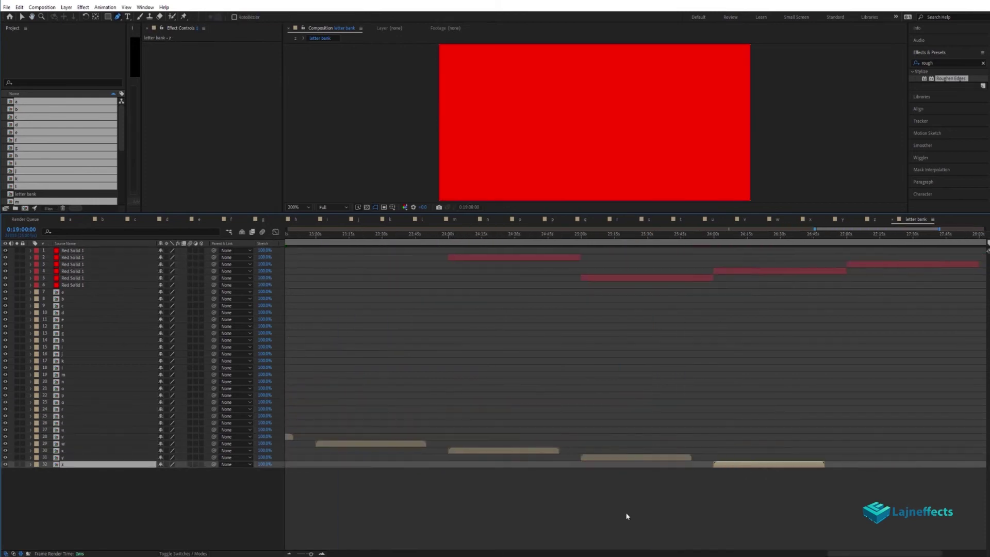
Step: Delete all the red solid spacers and scrub through the staggered letters in an enlarged preview
key("minus")
key("minus")
key("minus")
left_click(739, 250)
left_click(765, 285, "shift")
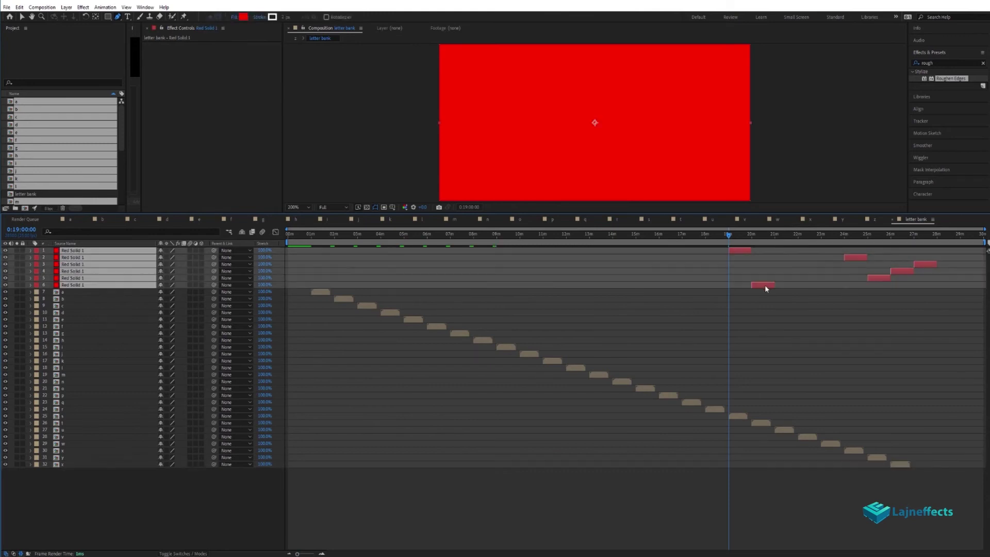
key("Delete")
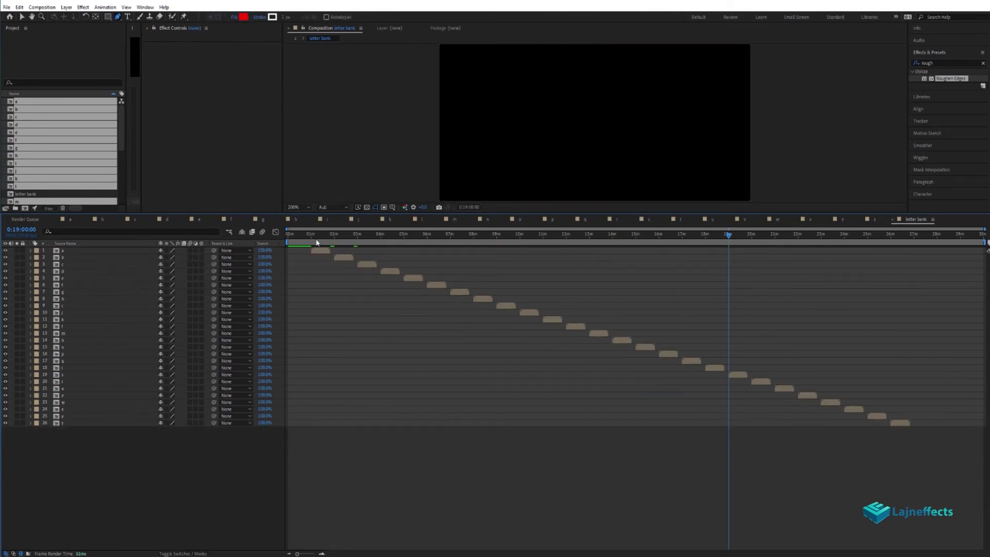
left_click_drag(313, 236, 863, 281)
left_click_drag(504, 215, 500, 295)
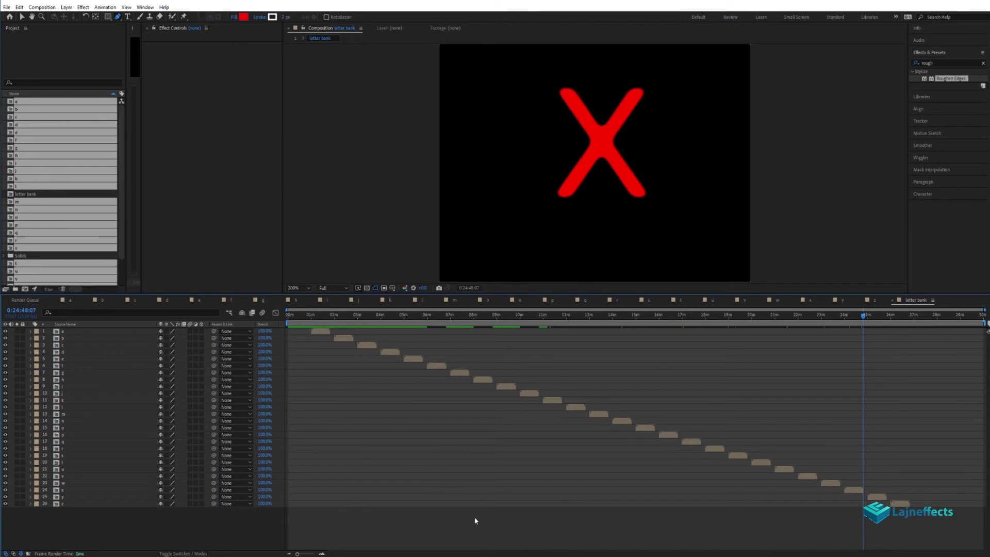
Step: Create a composition named master with the HDTV 1080 25 preset and a duration of one minute
left_click(28, 289)
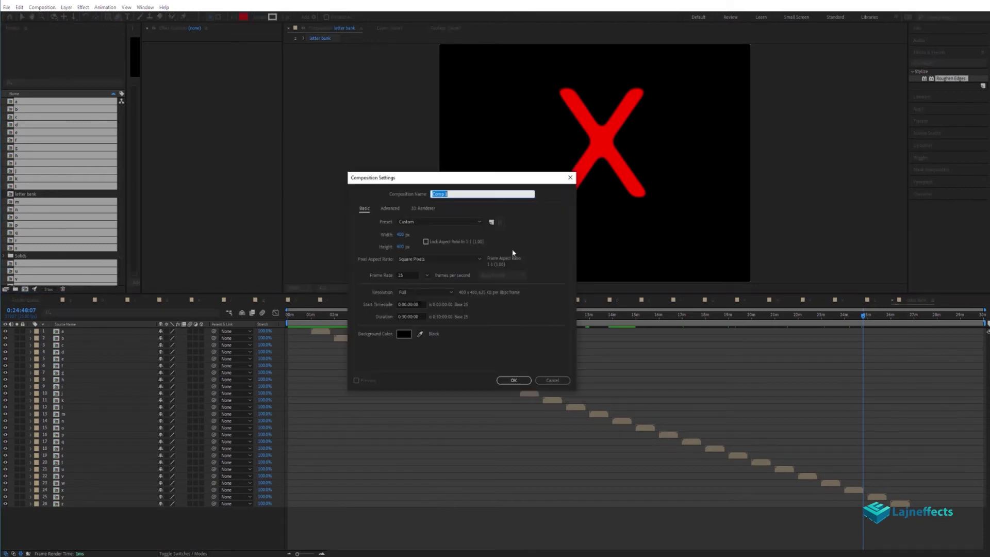
type("master")
left_click(438, 222)
left_click(440, 439)
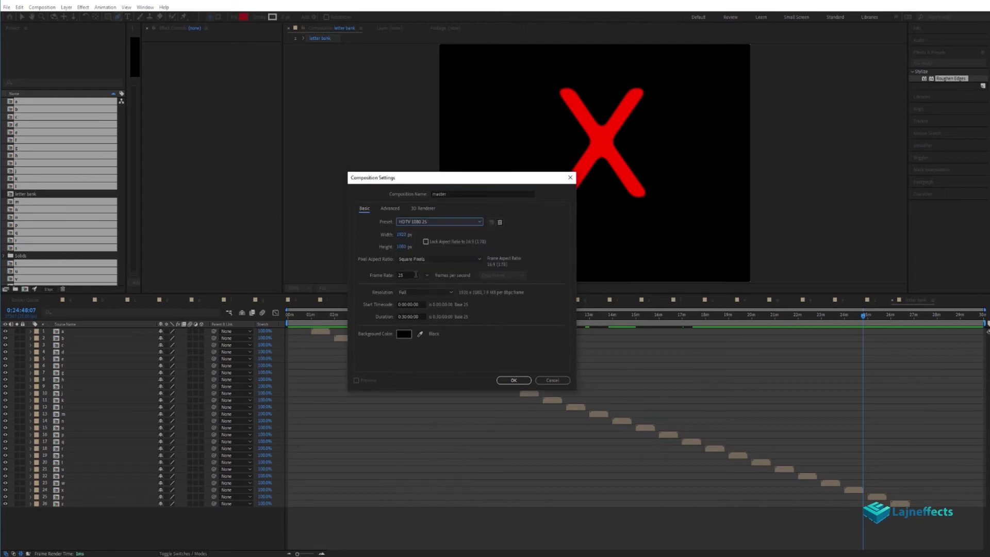
left_click(420, 319)
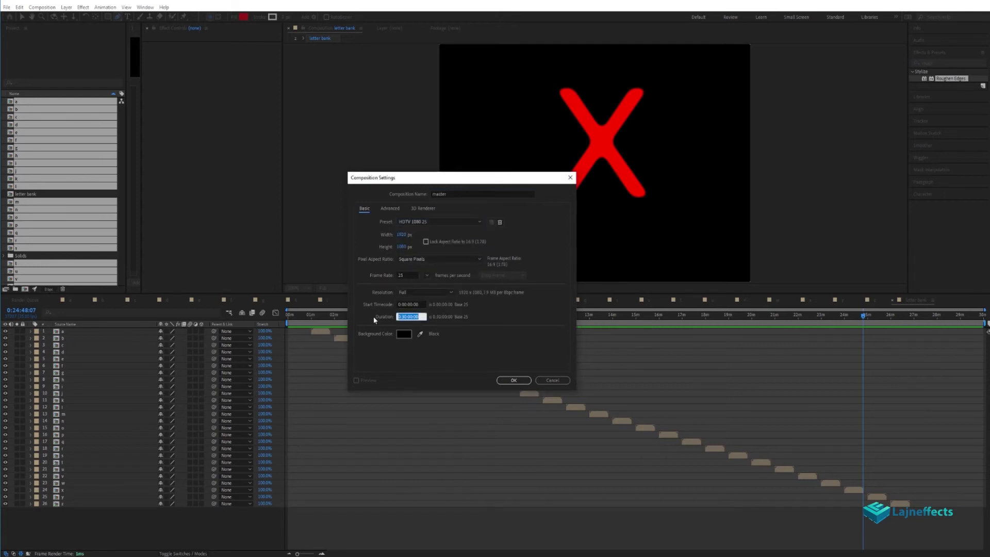
type("10000")
key("Return")
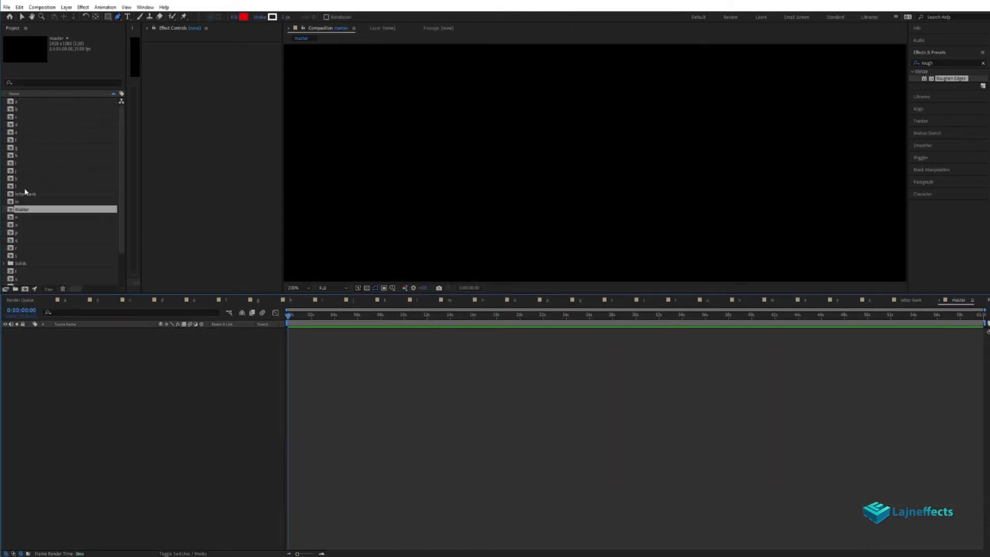
Step: Add the letter bank composition to the master composition and enable time remapping on its layer
left_click_drag(25, 192, 115, 360)
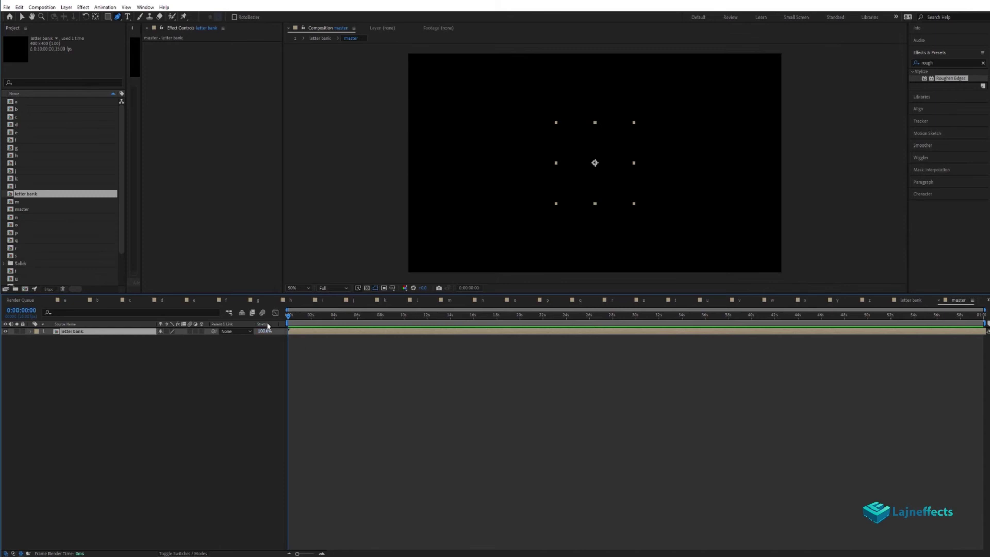
left_click_drag(290, 316, 254, 335)
right_click(307, 331)
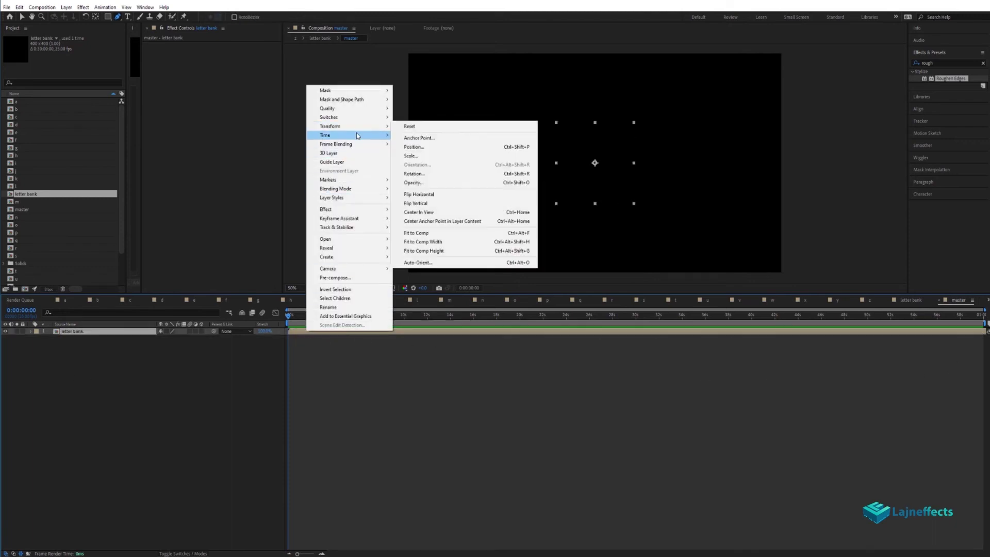
left_click(412, 133)
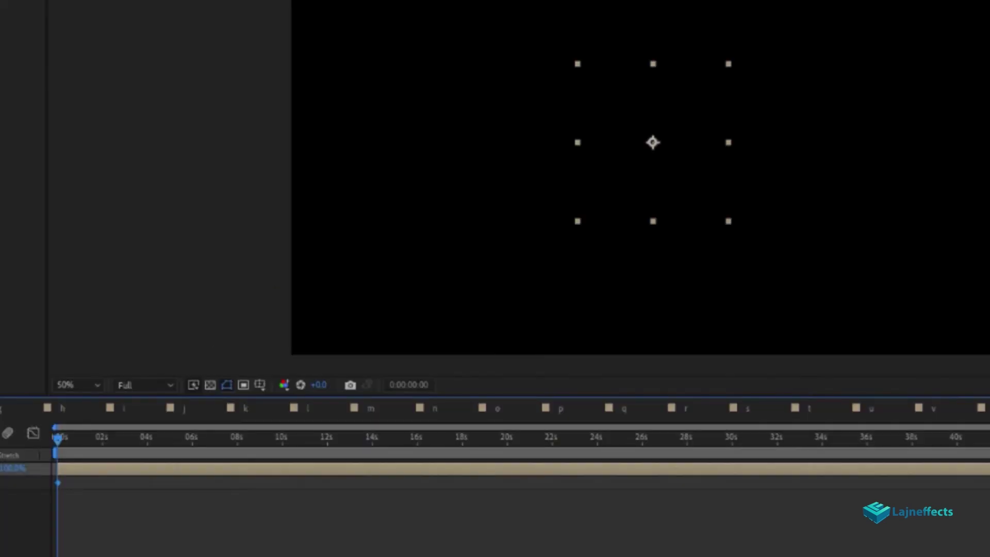
Step: Add the expression time+60 to the letter bank layer's Time Remap and scrub through the first four seconds
key("alt+shift+equal")
type("time")
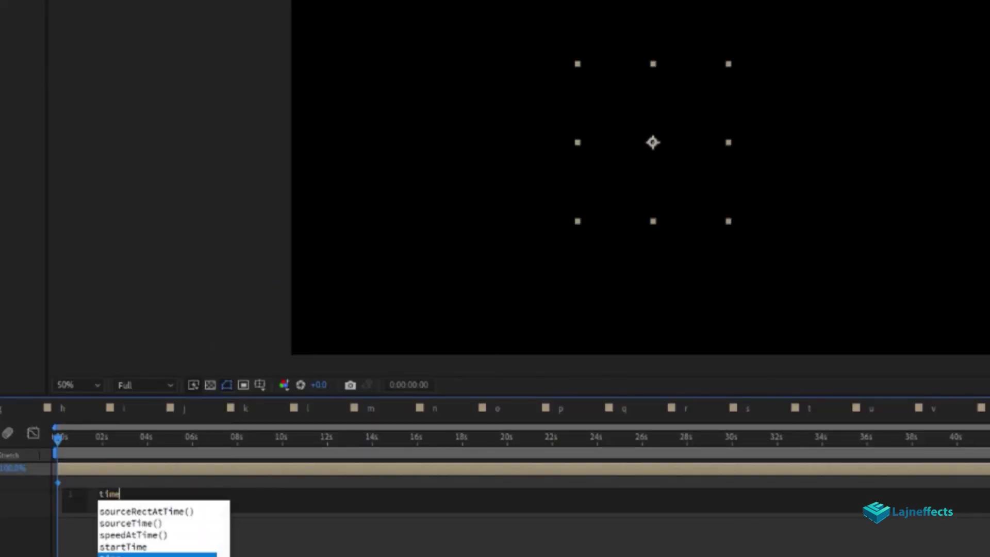
type("+60")
key("KP_Enter")
left_click_drag(57, 437, 153, 455)
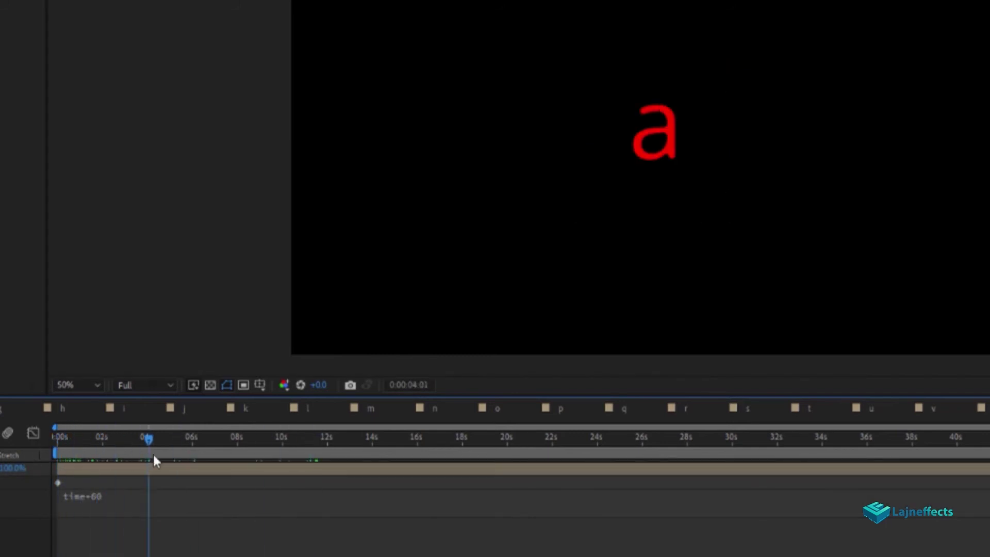
Step: Change the Time Remap expression to time+120
left_click(111, 495)
left_click_drag(126, 494, 167, 497)
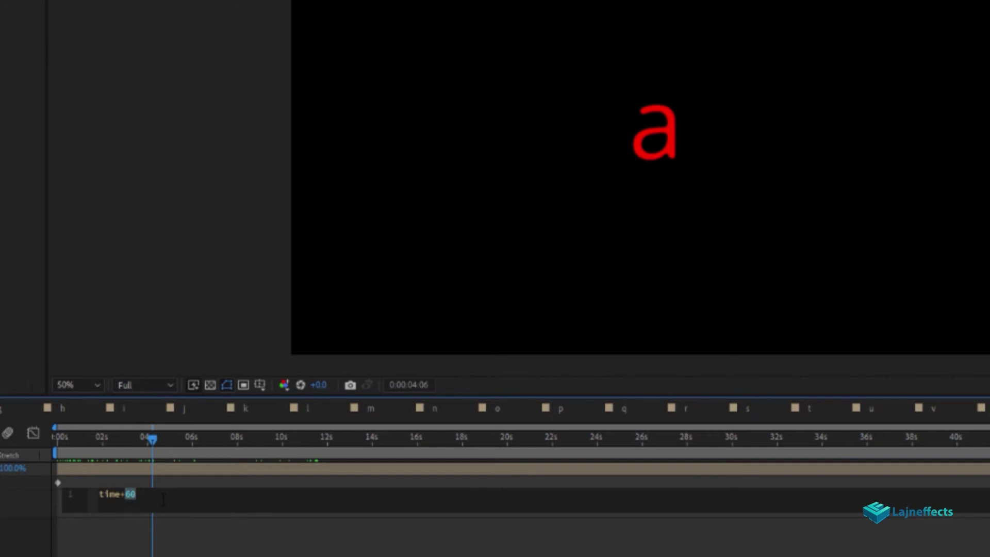
type("120")
key("KP_Enter")
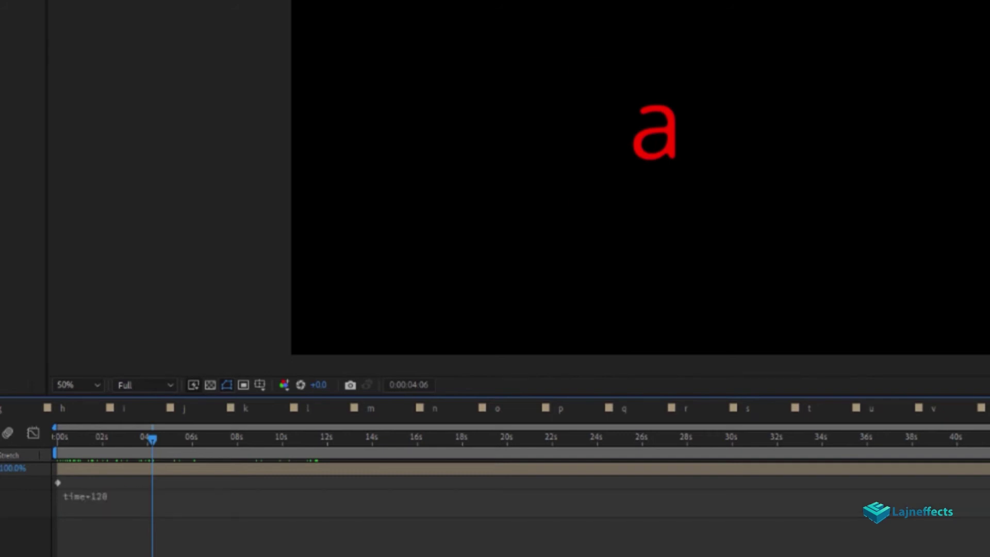
Step: Set the Time Remap expression to time+(index*60) and scrub to check the letter's animation
left_click(107, 497)
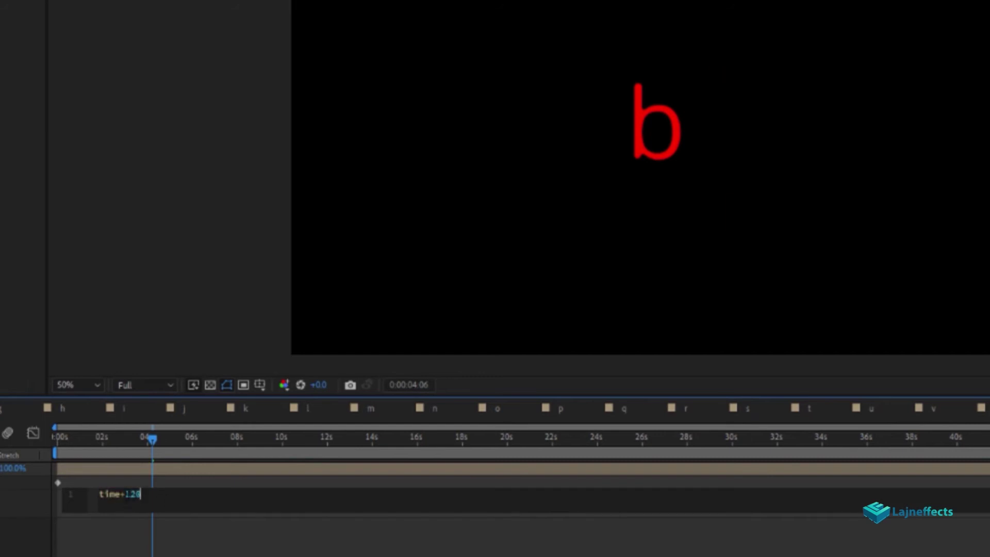
left_click_drag(126, 495, 162, 501)
type("()index*60")
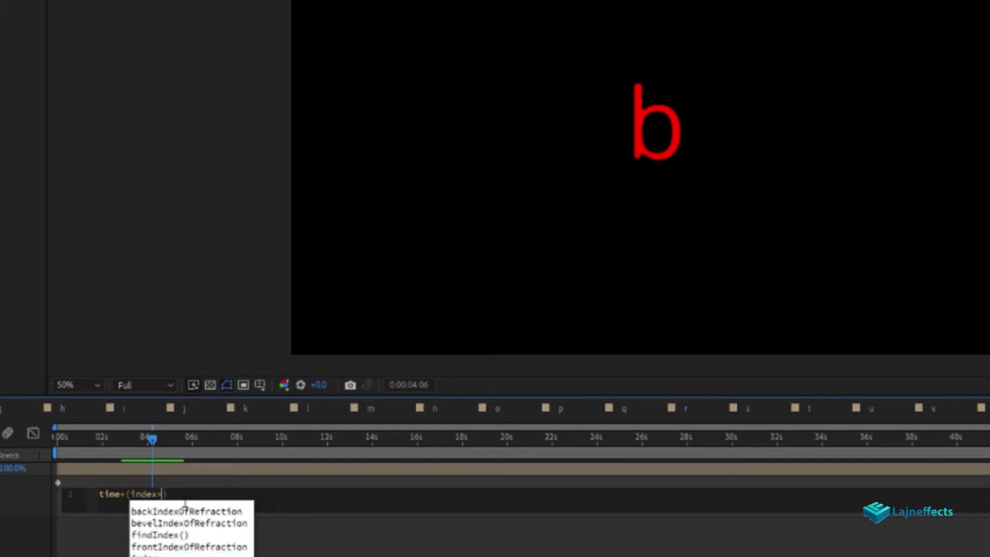
left_click(339, 478)
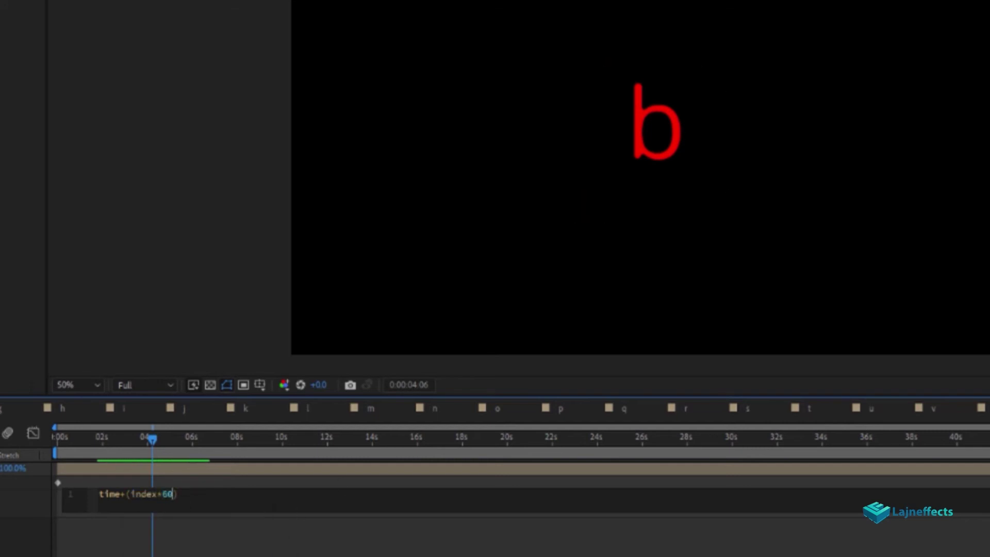
left_click_drag(108, 435, 165, 446)
Step: Duplicate the letter bank layer three times and place the copies side by side to spell abcd
left_click(135, 472)
key("ctrl+d")
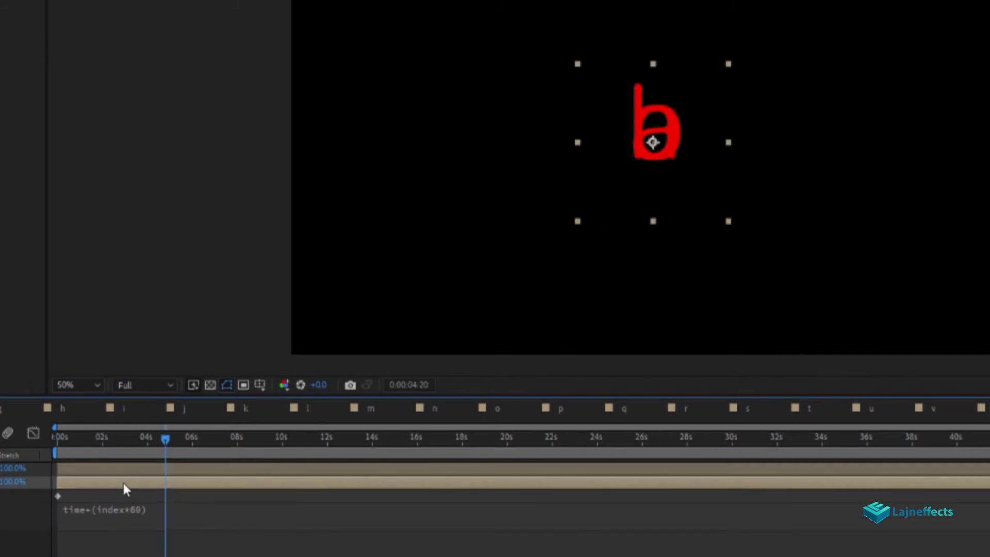
left_click_drag(669, 151, 729, 150)
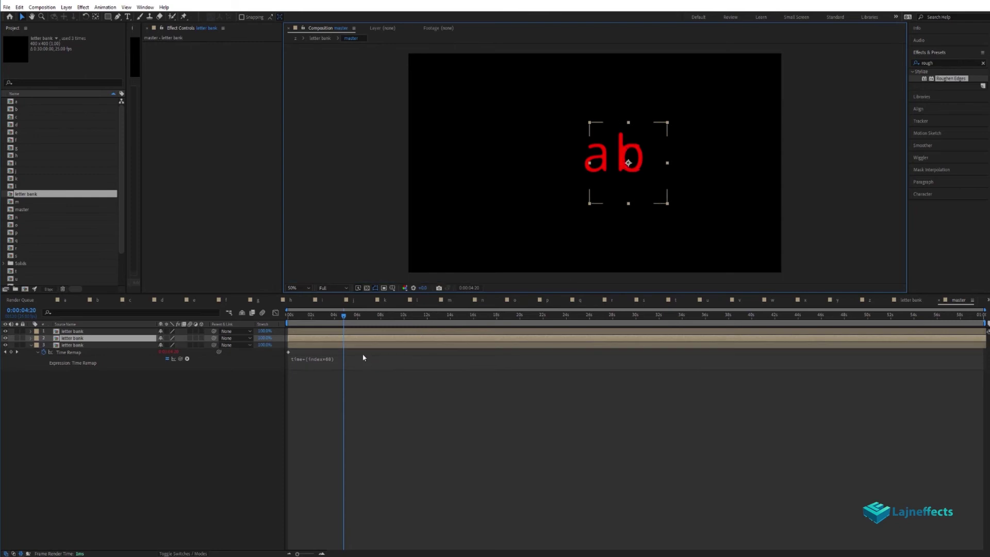
left_click_drag(629, 161, 705, 173)
key("ctrl+d")
key("Return")
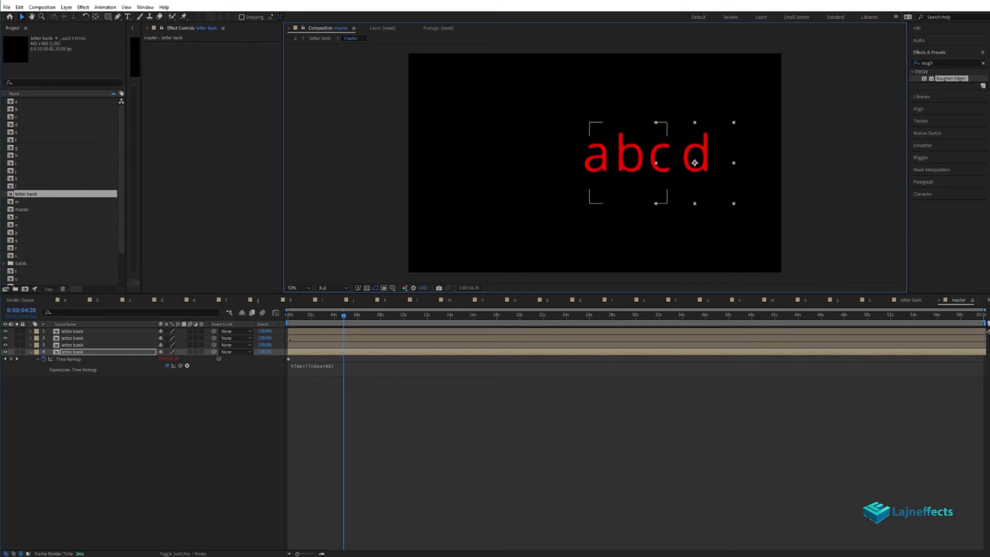
Step: Delete the three duplicated letter bank layers, keeping only the first one
left_click(306, 339)
left_click(311, 353, "shift")
key("Delete")
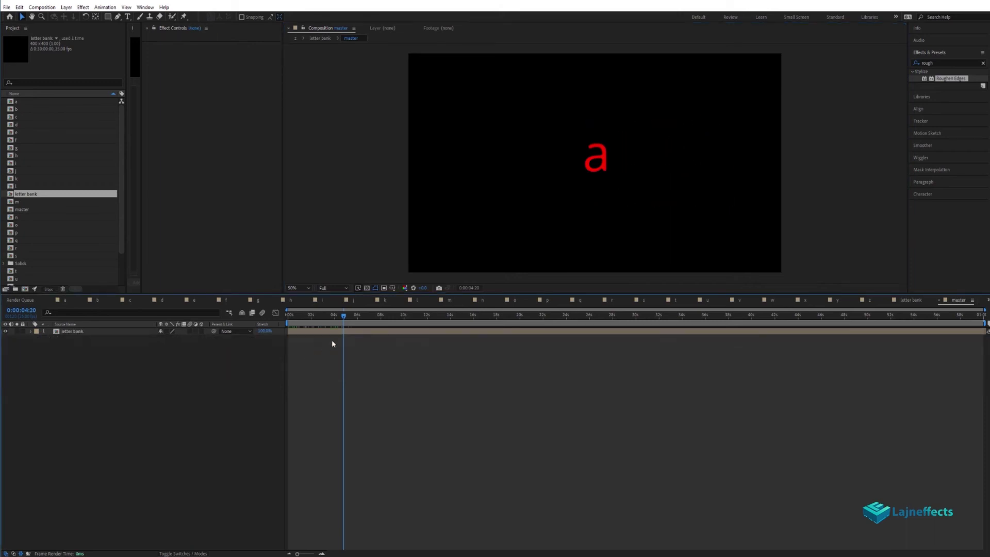
Step: Move the letter bank layer to the upper-left area of the composition frame
left_click_drag(604, 166, 465, 124)
left_click(407, 386)
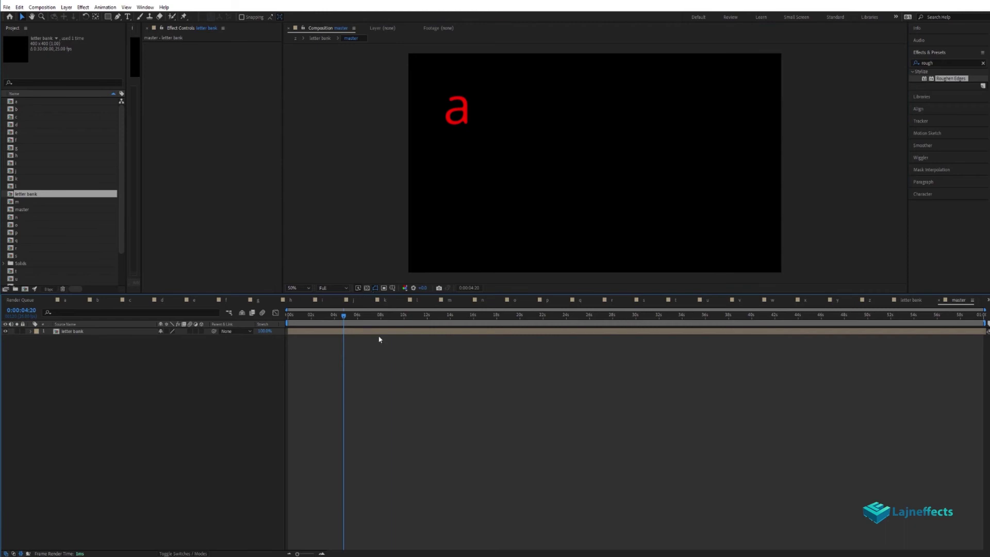
Step: Enlarge the composition view and add a new text layer reading source
left_click_drag(367, 296, 370, 343)
right_click(376, 413)
mouse_move(386, 416)
left_click(495, 429)
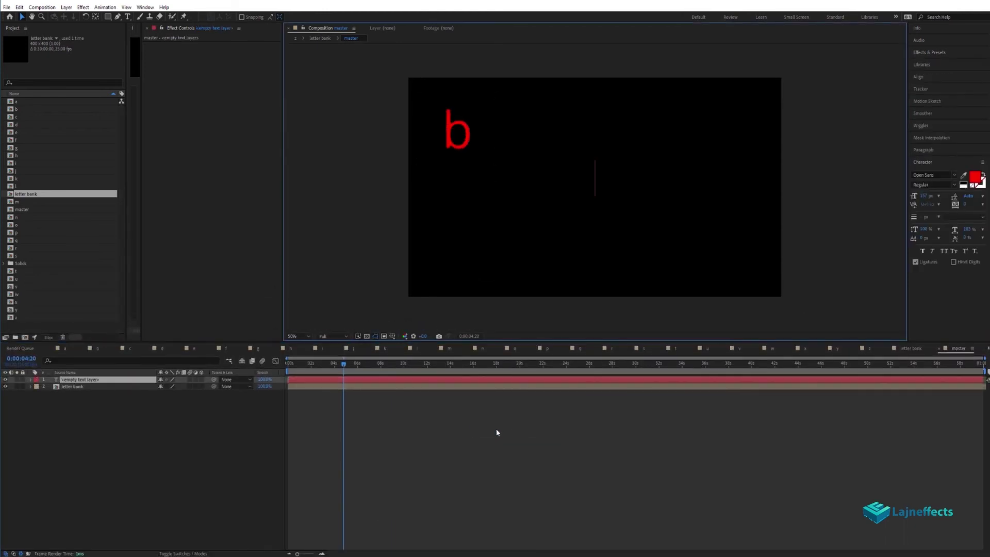
type("source")
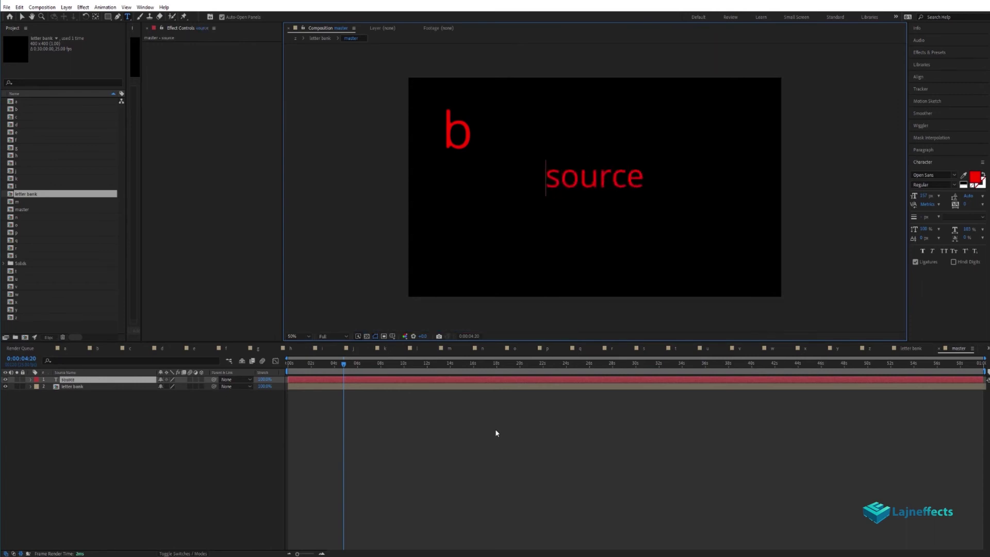
Step: Colour the source text orange and move it near the top of the frame, right of centre
key("ctrl+a")
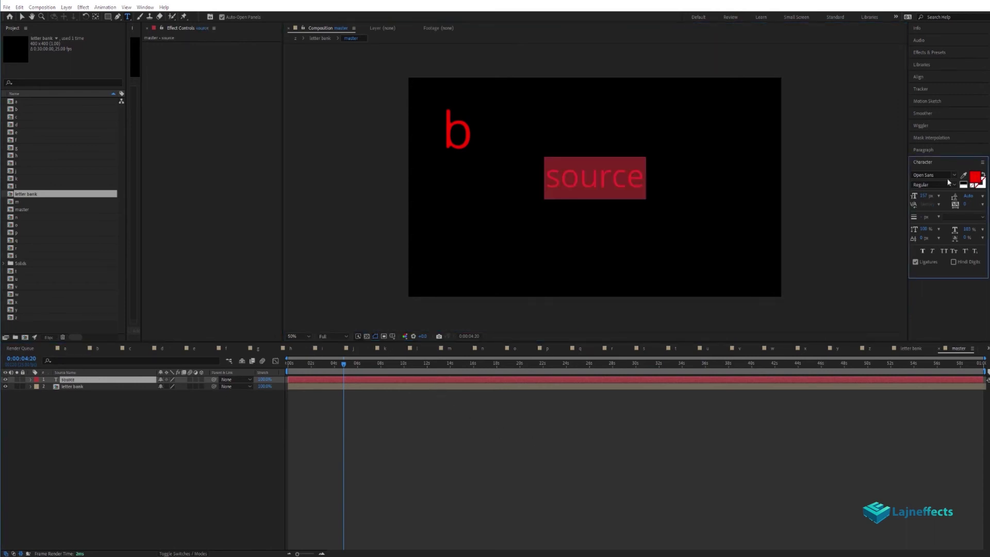
left_click(976, 178)
left_click(186, 434)
left_click(344, 428)
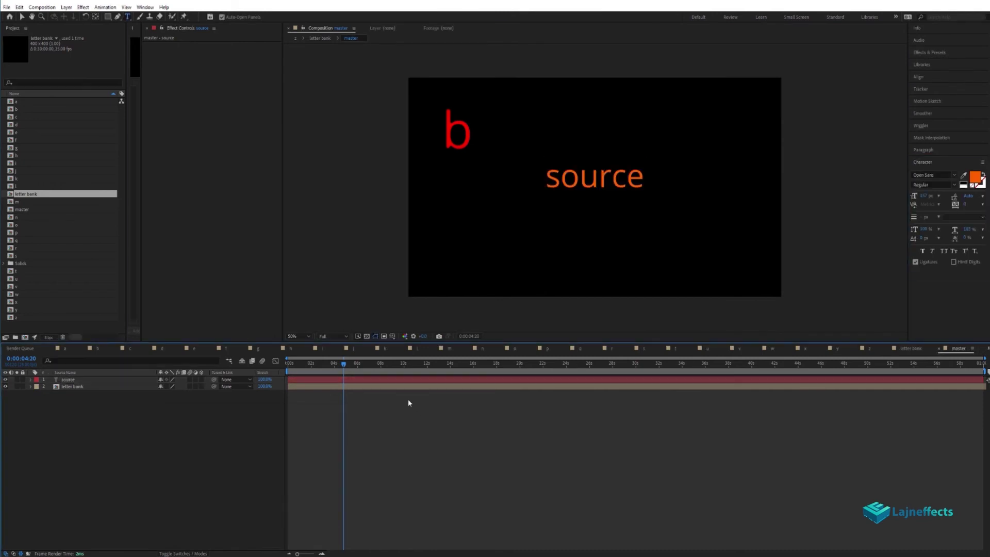
left_click(391, 382)
key("v")
left_click_drag(597, 177, 634, 103)
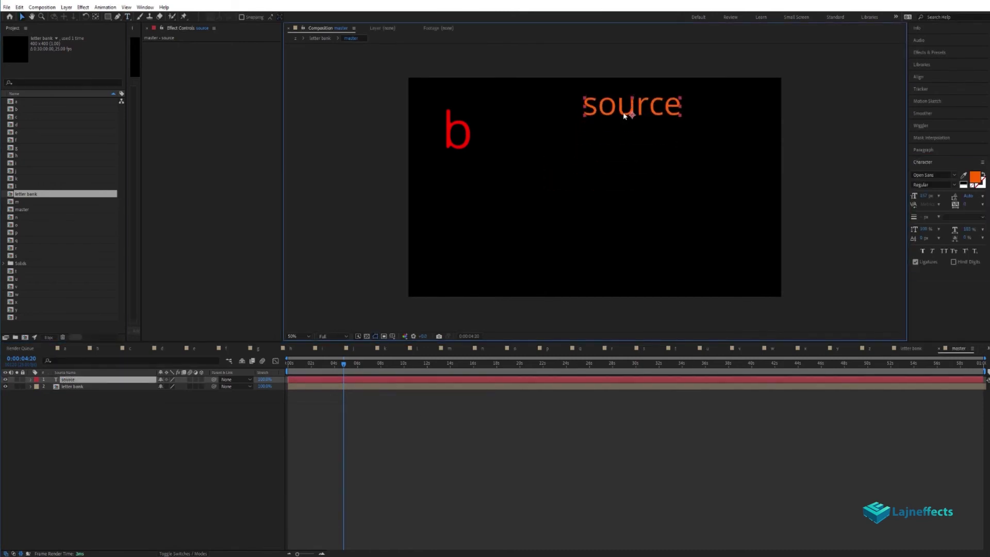
Step: Duplicate the source text layer, rename the lower copy as result, and hide the letter bank layer
left_click(365, 393)
left_click(360, 381)
key("ctrl+d")
left_click(189, 387)
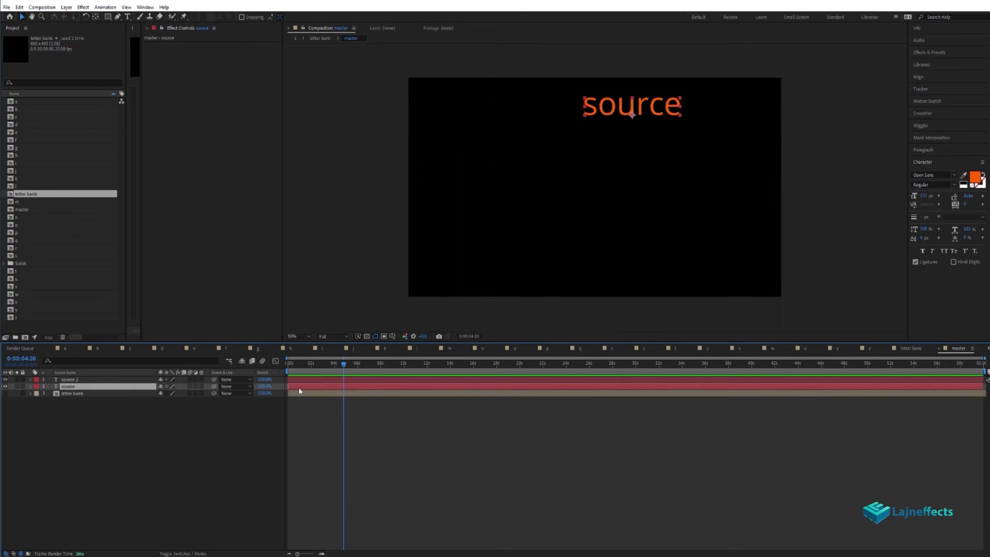
key("Return")
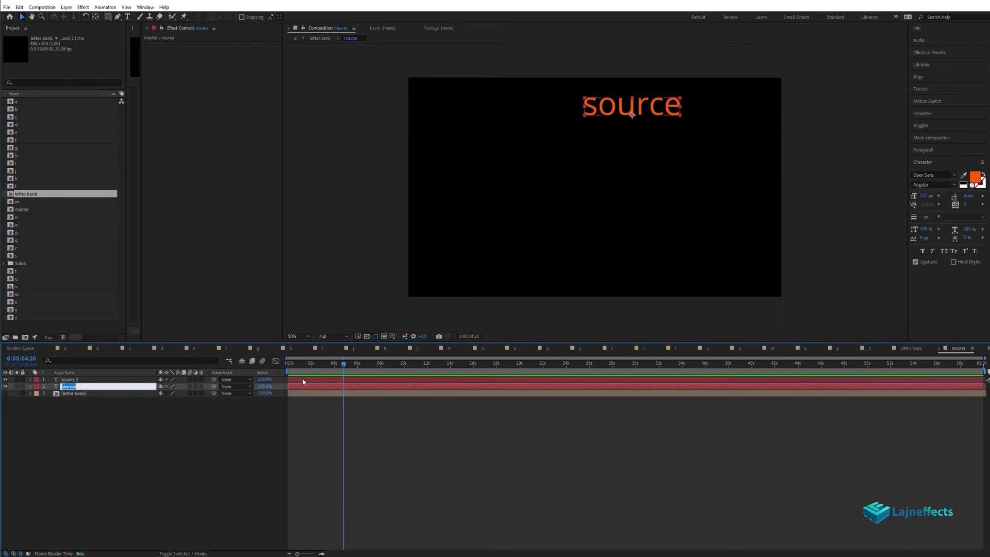
type("result")
left_click(318, 408)
Step: Replace the result layer's text with the word result and colour it blue
left_click(331, 385)
double_click(332, 387)
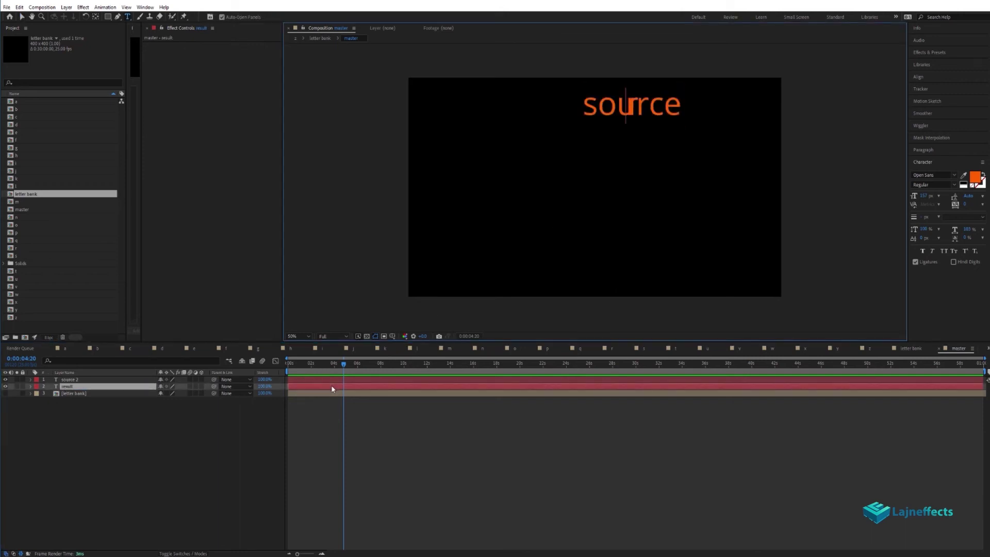
double_click(392, 387)
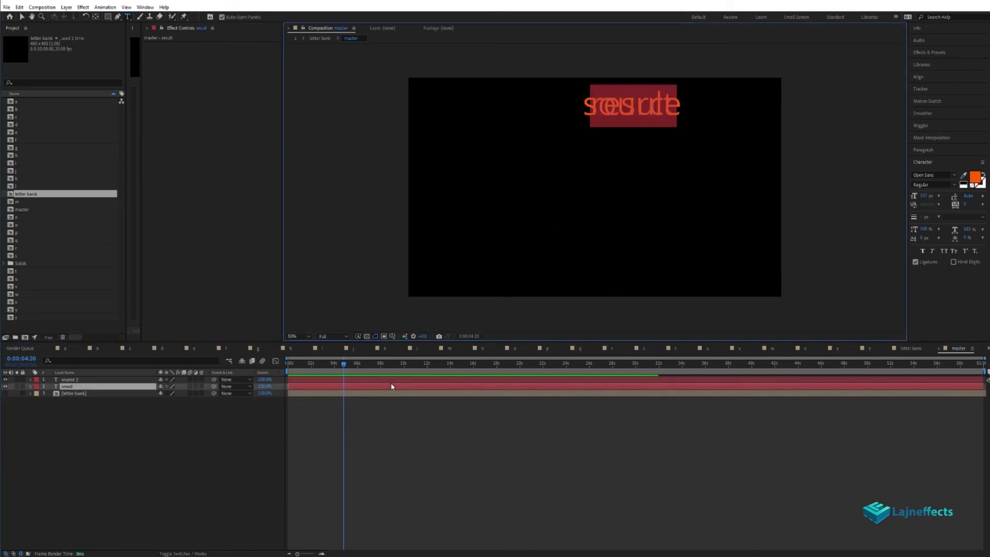
left_click(975, 176)
left_click_drag(237, 434, 232, 438)
left_click(338, 428)
left_click(363, 410)
Step: Move the blue result text directly below the orange source text
left_click(379, 389)
key("v")
left_click_drag(651, 106, 614, 186)
left_click(392, 456)
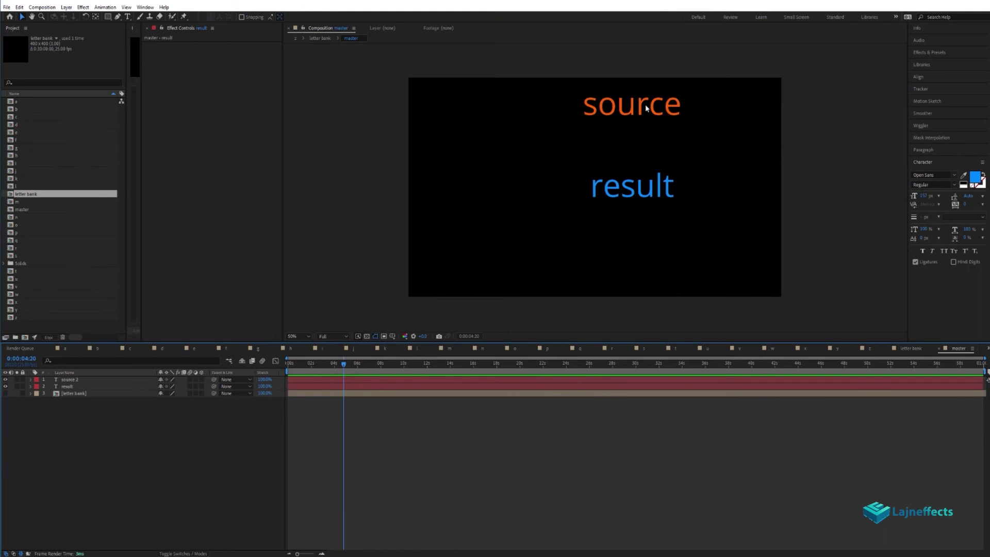
Step: Rename the source 2 text layer as source
left_click(70, 379)
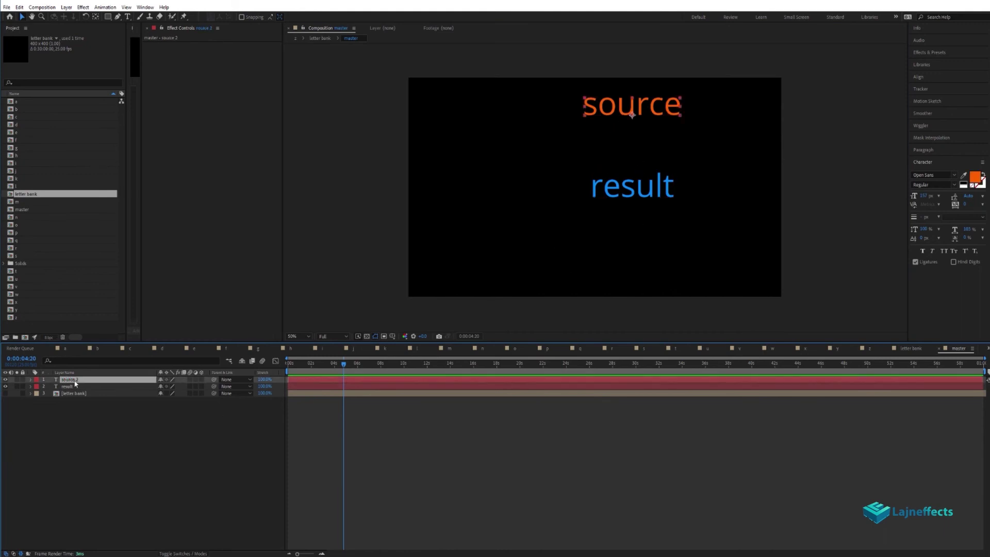
key("Return")
type("source")
key("Return")
Step: Expand both text layers' properties and link the result layer's Source Text by expression to the source layer's Source Text
left_click(31, 379)
left_click(31, 400)
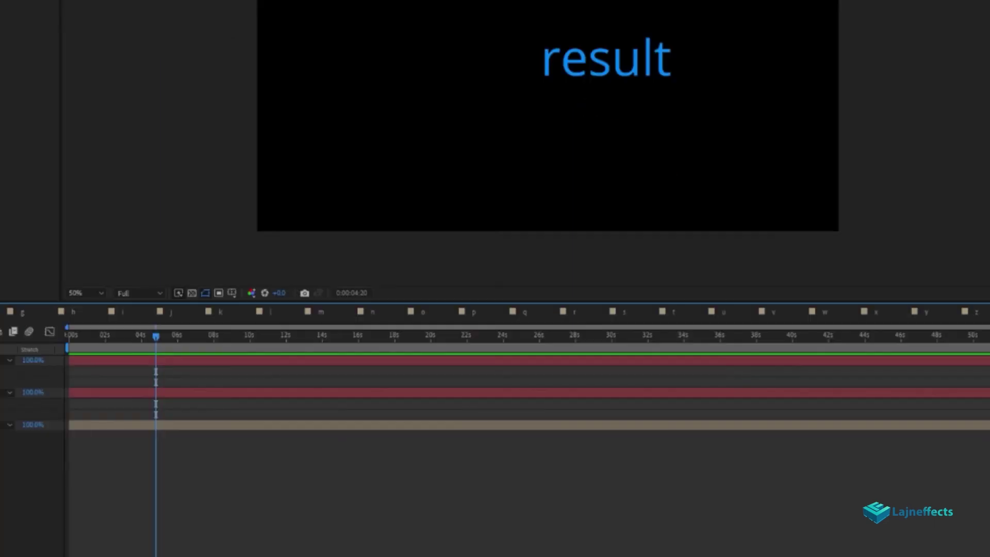
left_click(37, 386)
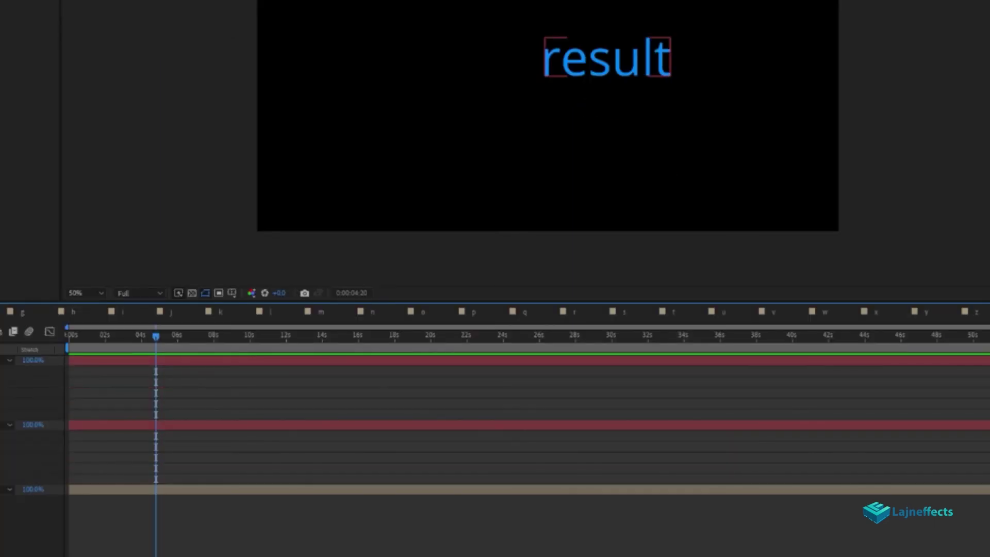
key("alt+shift+equal")
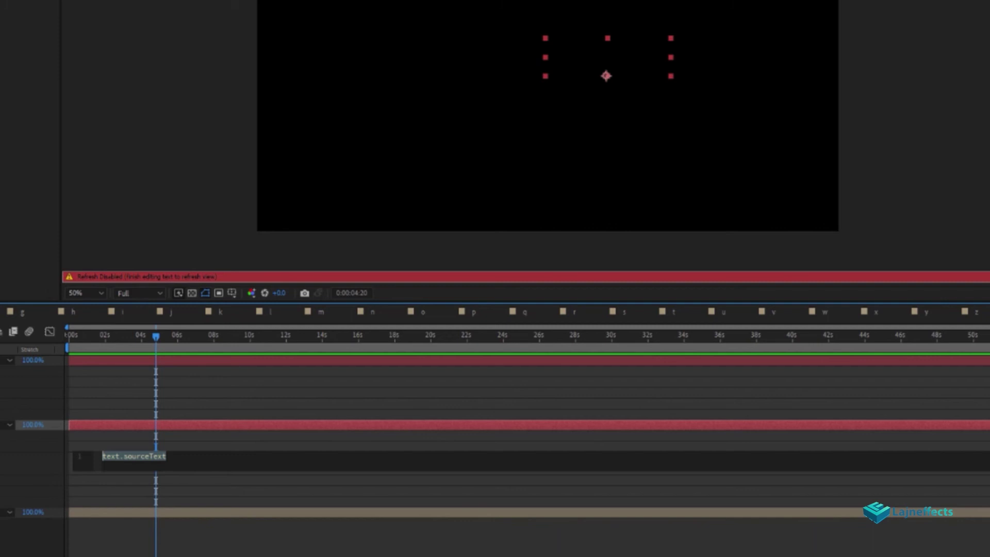
left_click(279, 459)
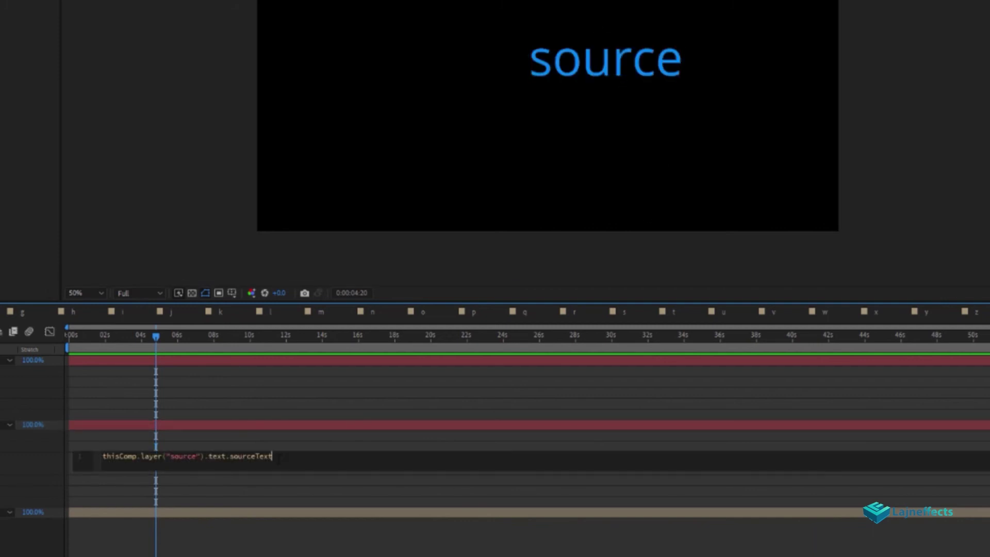
Step: Append .substr(0,1) to the result layer's Source Text expression
type(".subs")
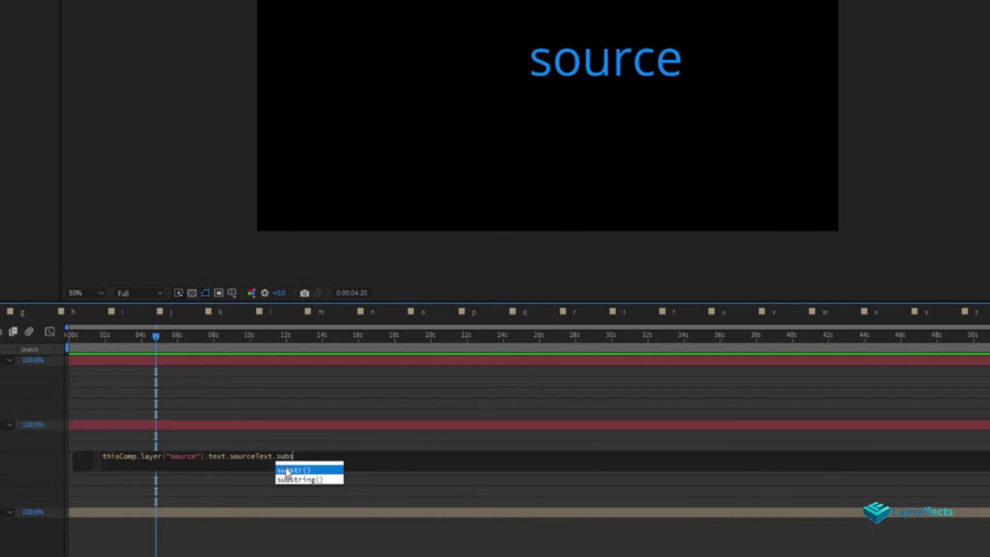
left_click(287, 470)
type("0,1")
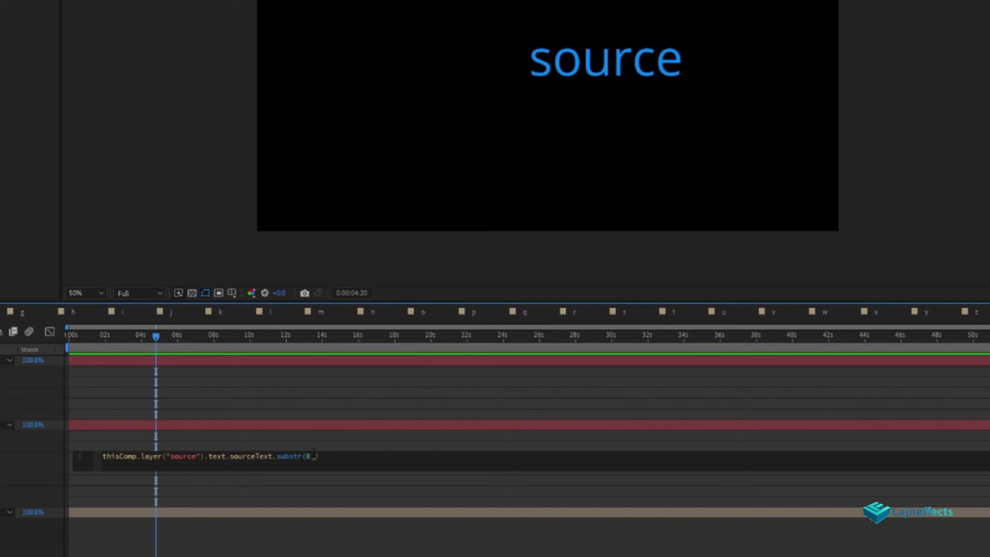
key("KP_Enter")
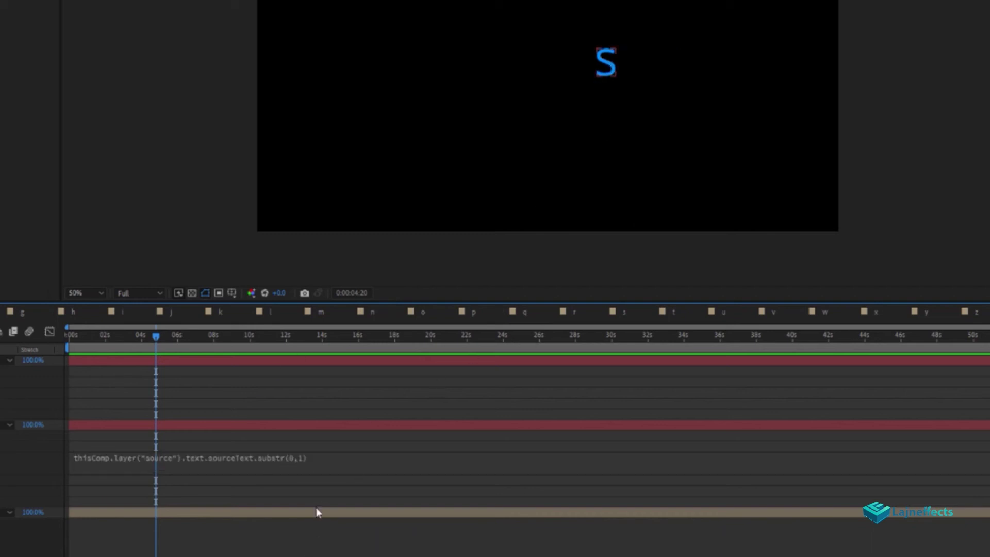
Step: Change the substring start in the result layer's Source Text expression to 2
left_click(299, 456)
double_click(307, 457)
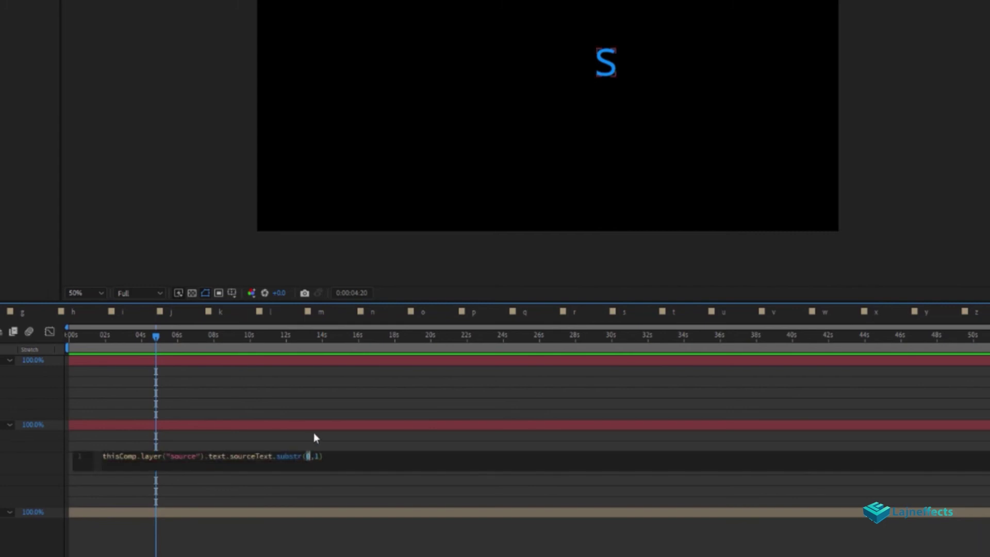
type("2")
key("KP_Enter")
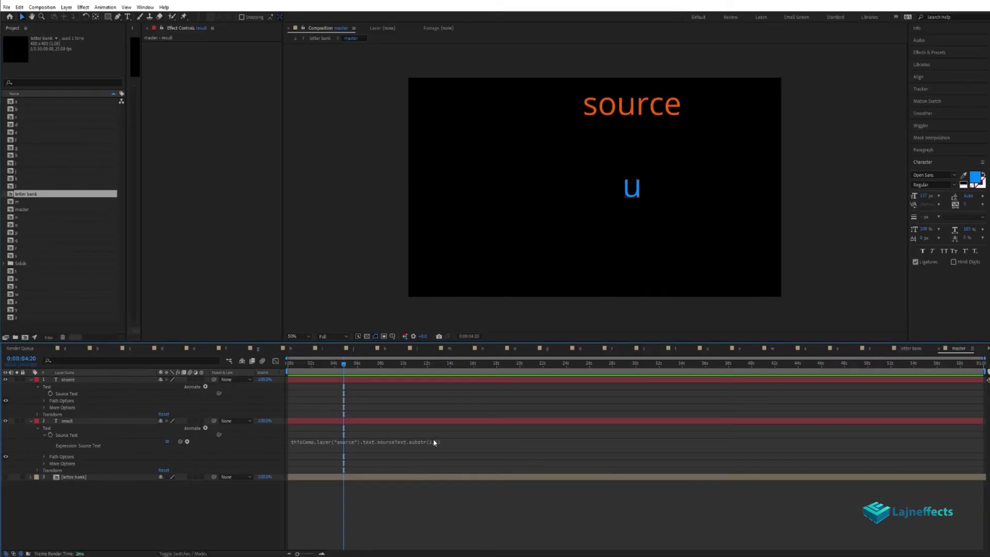
Step: Replace the substring start number in the result layer's Source Text expression with index
left_click(305, 461)
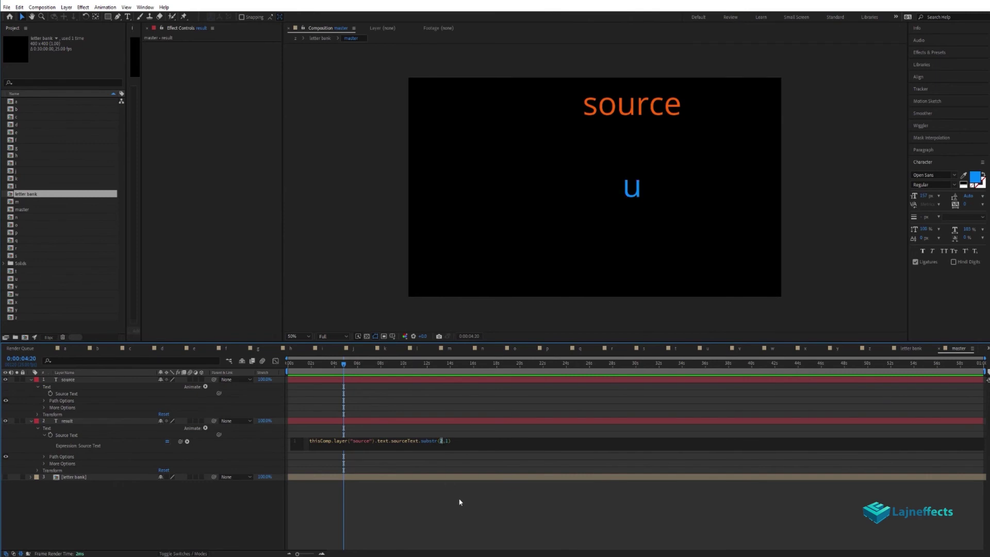
type("index")
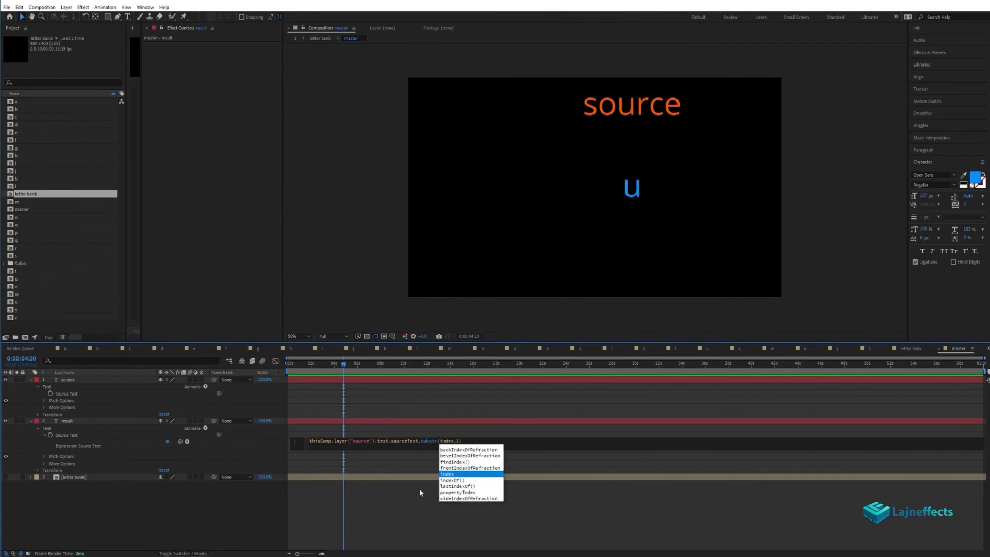
left_click(420, 490)
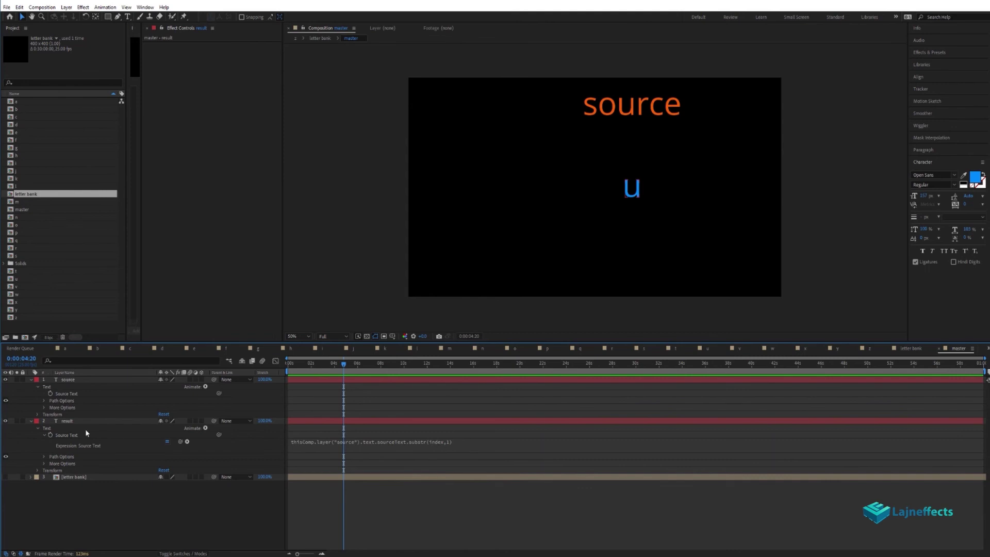
Step: Place the result layer above the source layer and change the substring start in its expression to index-1
left_click_drag(71, 421, 73, 377)
left_click(391, 510)
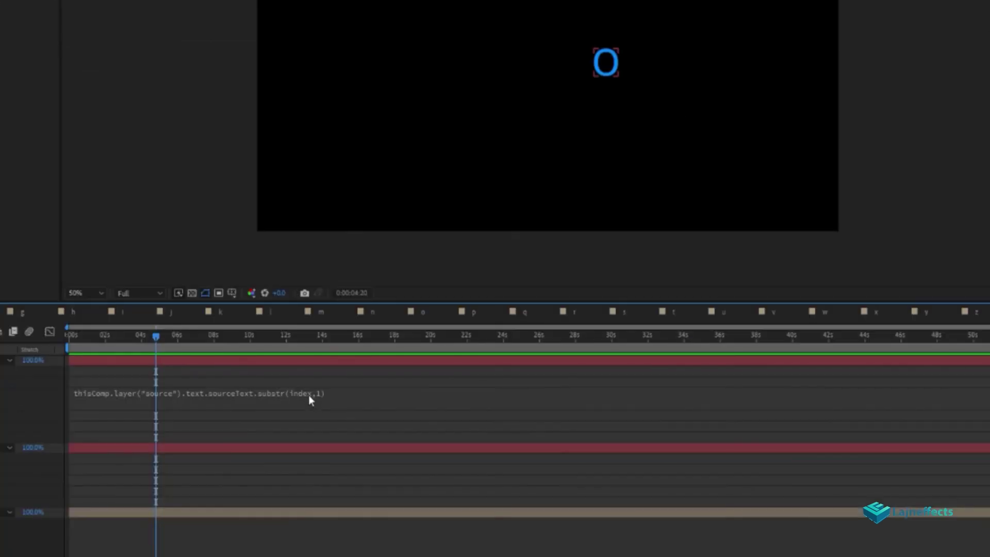
left_click(441, 400)
left_click(452, 401)
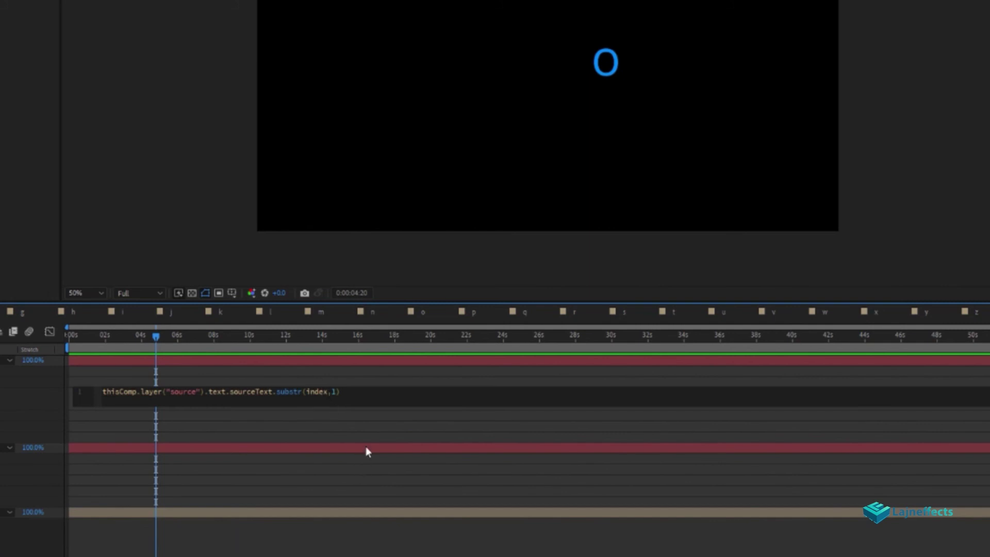
type("-1")
left_click(180, 543)
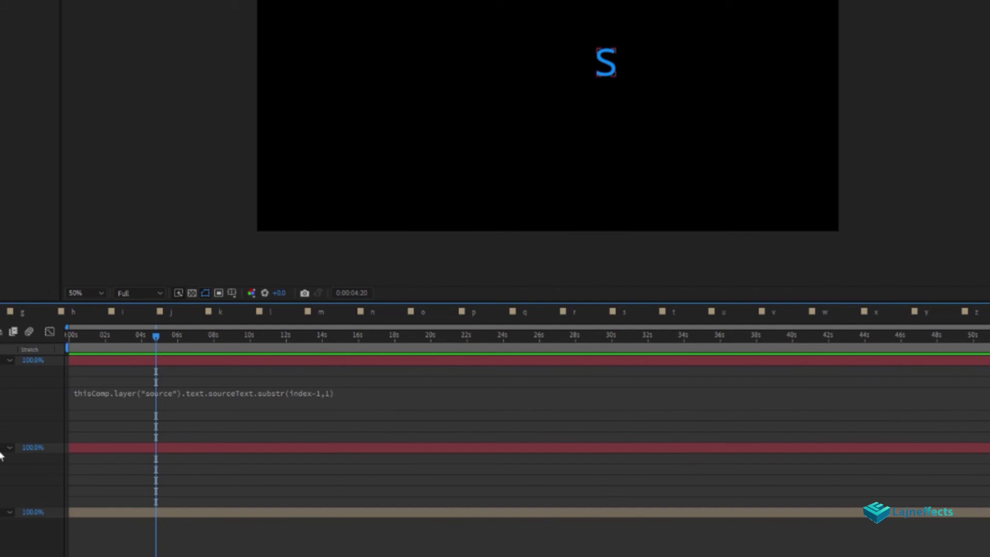
left_click(5, 360)
key("ctrl+d")
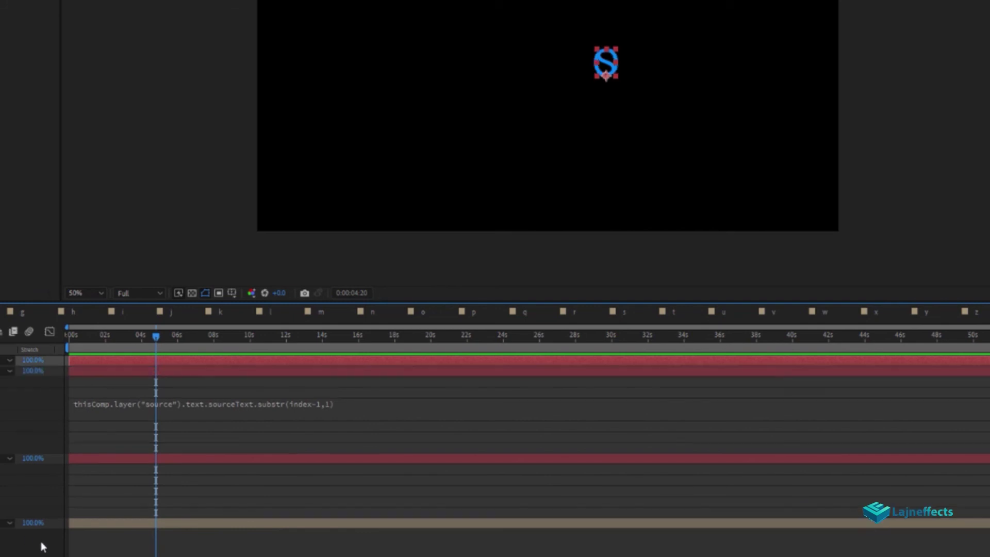
left_click_drag(606, 60, 637, 60)
key("ctrl+d")
left_click(82, 380)
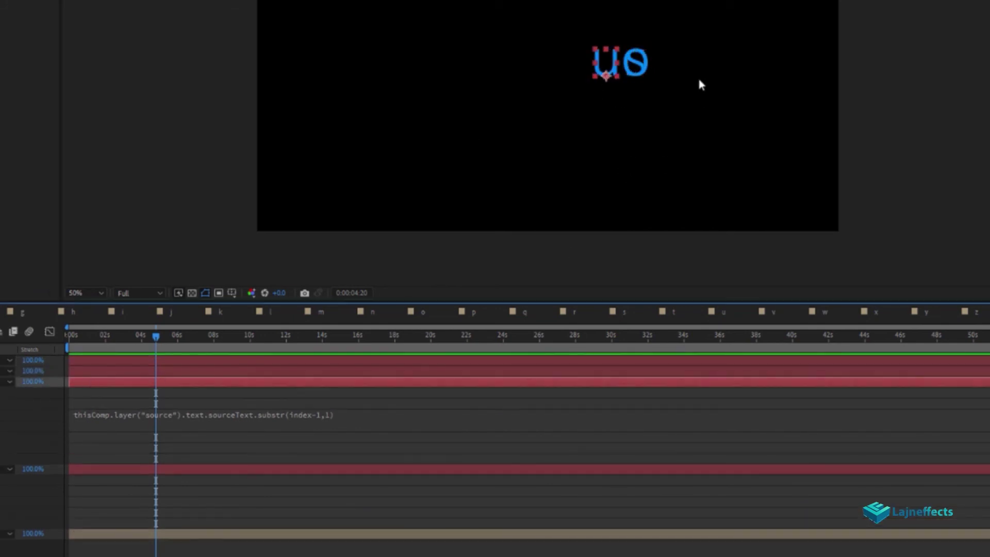
key("Delete")
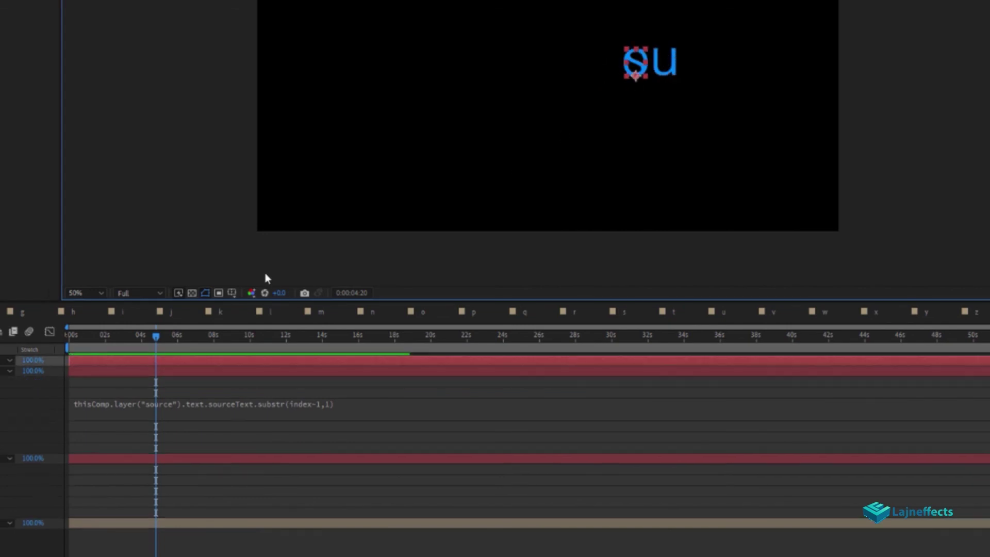
key("Delete")
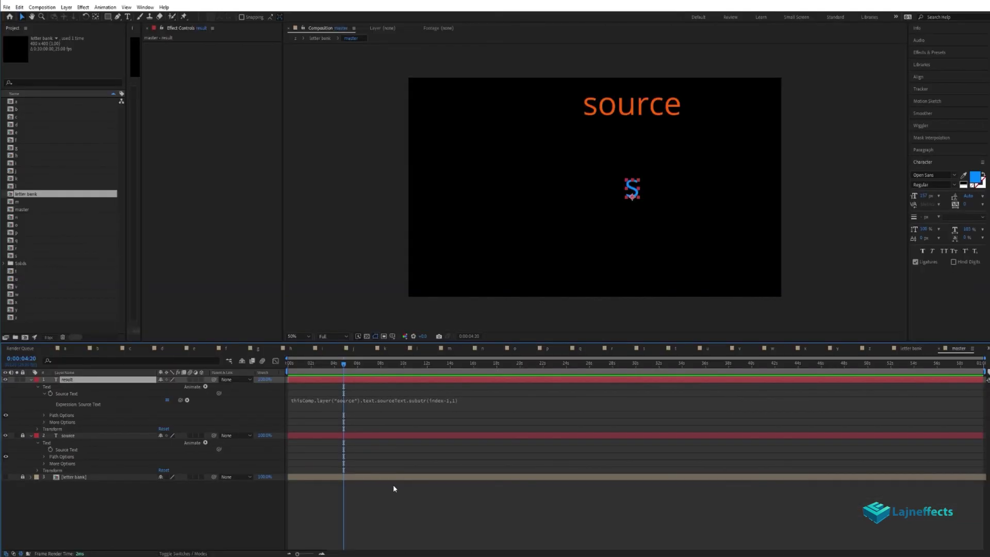
Step: Move the blue result letter into the left part of the frame, duplicate its layer, and place the second letter directly beside the first
left_click(234, 529)
left_click(206, 361)
left_click_drag(606, 67, 424, 24)
key("ctrl+d")
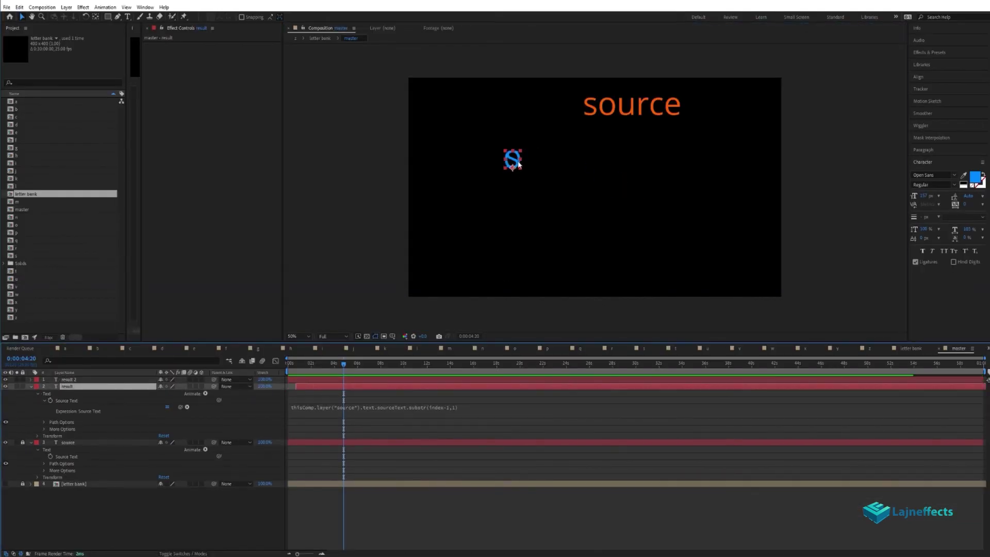
left_click_drag(519, 161, 533, 162)
key("ctrl+z")
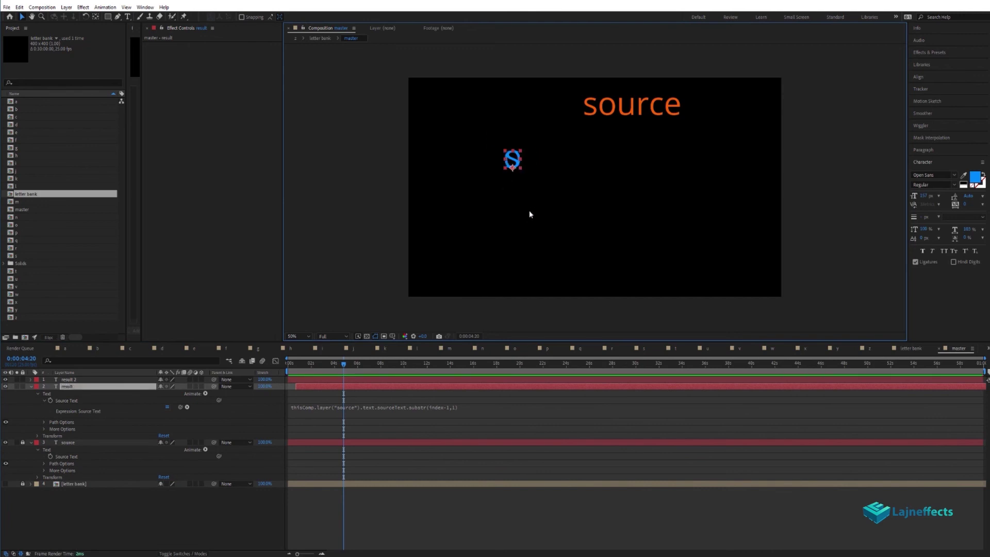
key("Return")
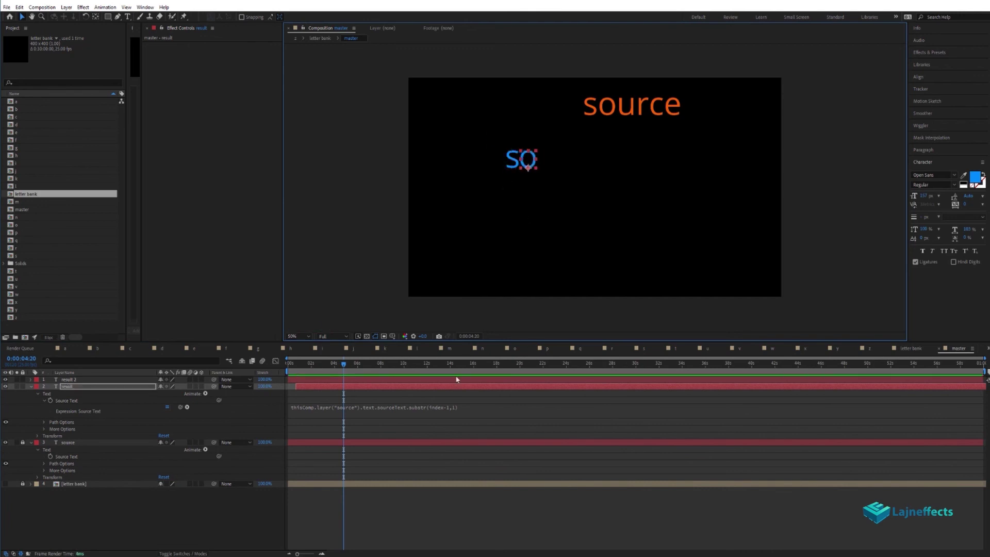
key("Return")
Step: Duplicate the result layer twice more, shifting the original rightward each time to place the third and fourth letters in line
key("ctrl+d")
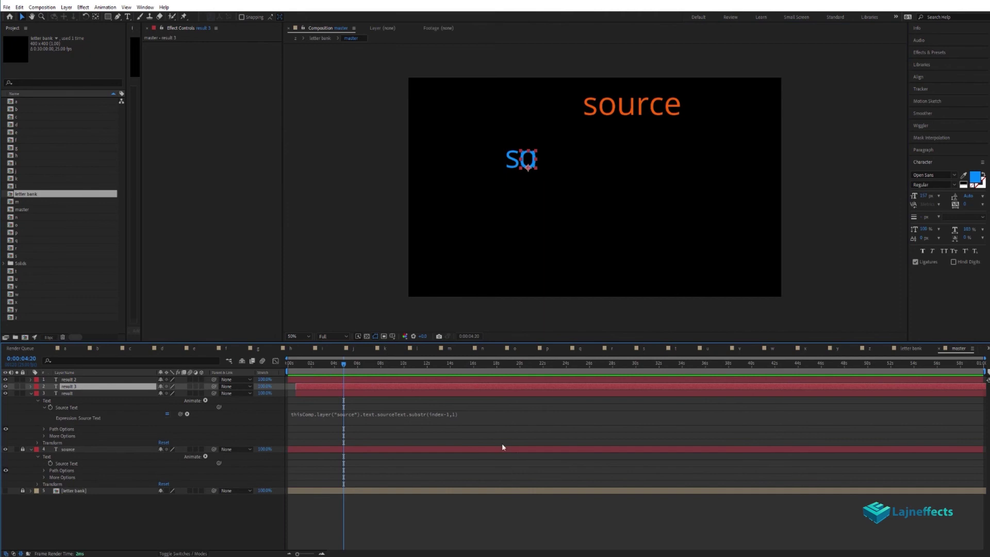
left_click(358, 394)
key("Return")
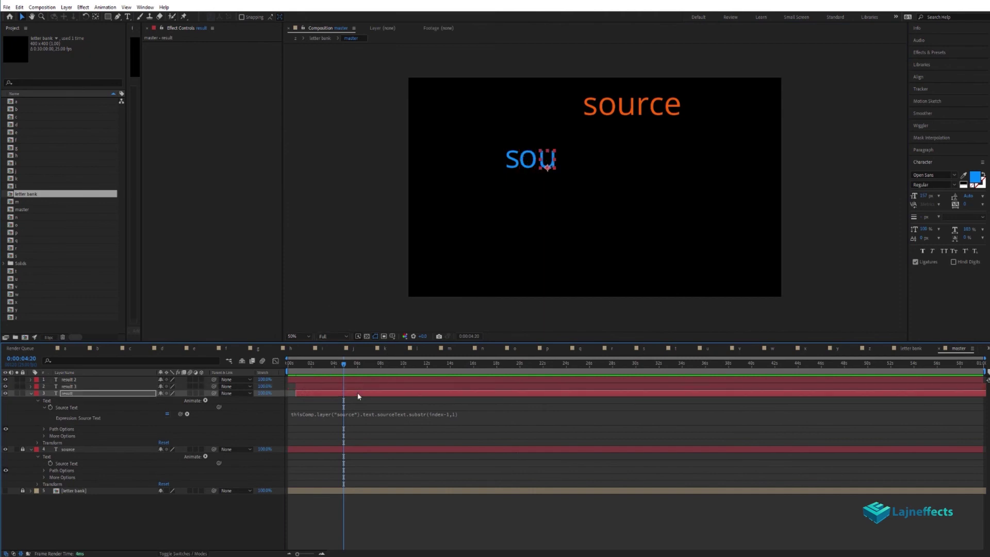
left_click(319, 387, "shift")
left_click_drag(318, 386, 303, 389)
left_click(326, 392)
key("ctrl+d")
left_click(332, 399)
key("Return")
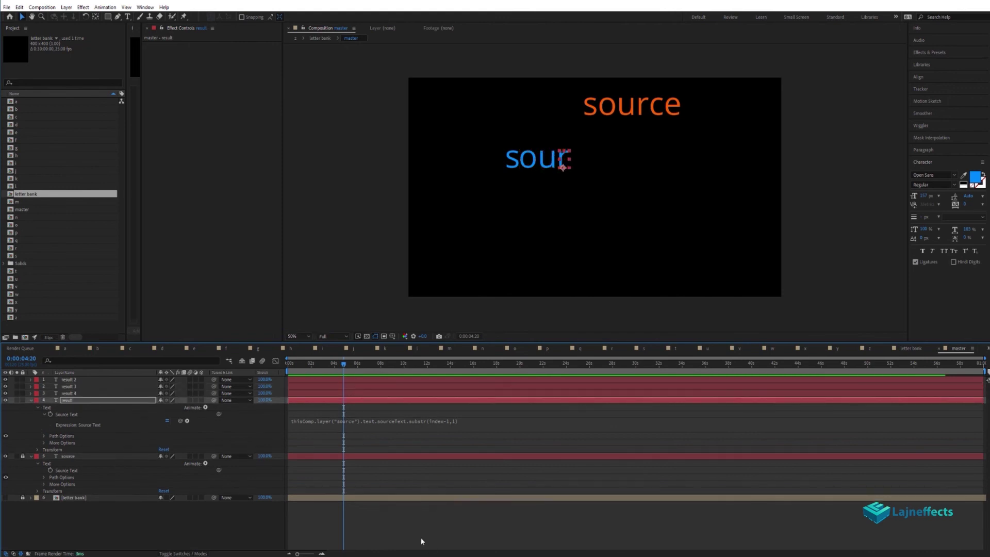
Step: Add the fifth and sixth letters with two more duplicates of the result layer, shifting the original rightward to complete the word
left_click(421, 537)
left_click(376, 401)
key("ctrl+d")
left_click(370, 408)
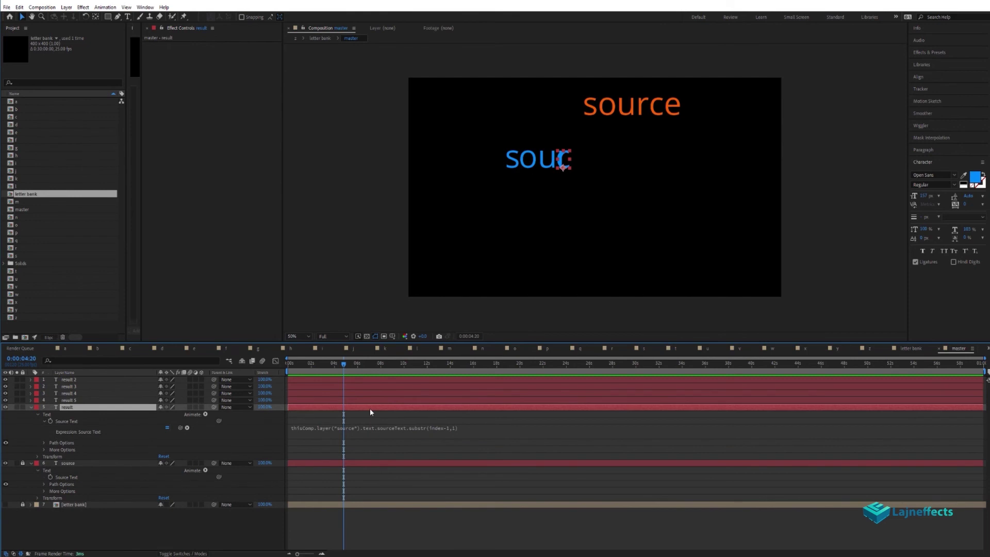
key("shift+Right")
key("shift+Right")
key("shift+Right")
left_click(369, 535)
left_click(357, 409)
key("ctrl+d")
left_click(373, 415)
key("Return")
left_click(407, 519)
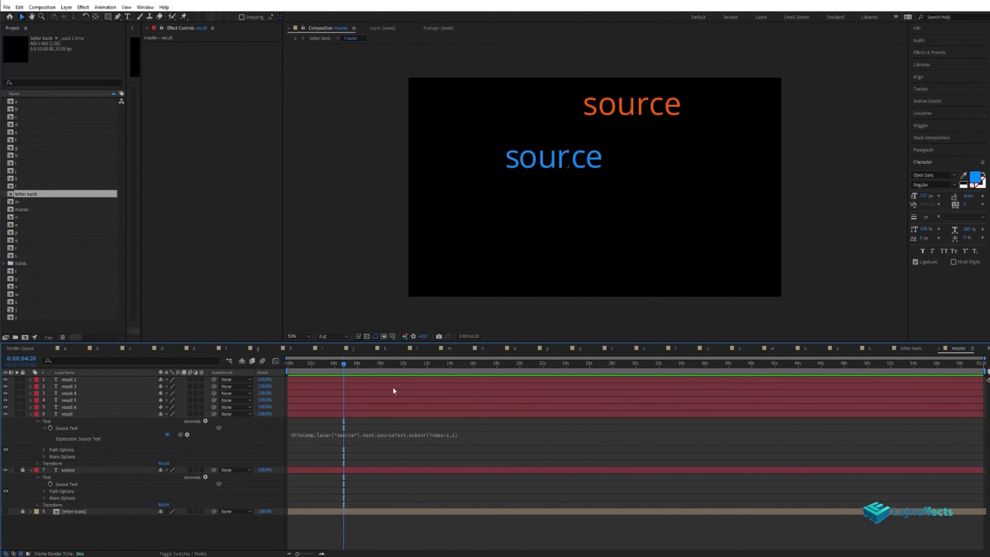
Step: Move the current time to 0:00:08:00 and replace the source layer's text with effect
left_click_drag(332, 365, 380, 365)
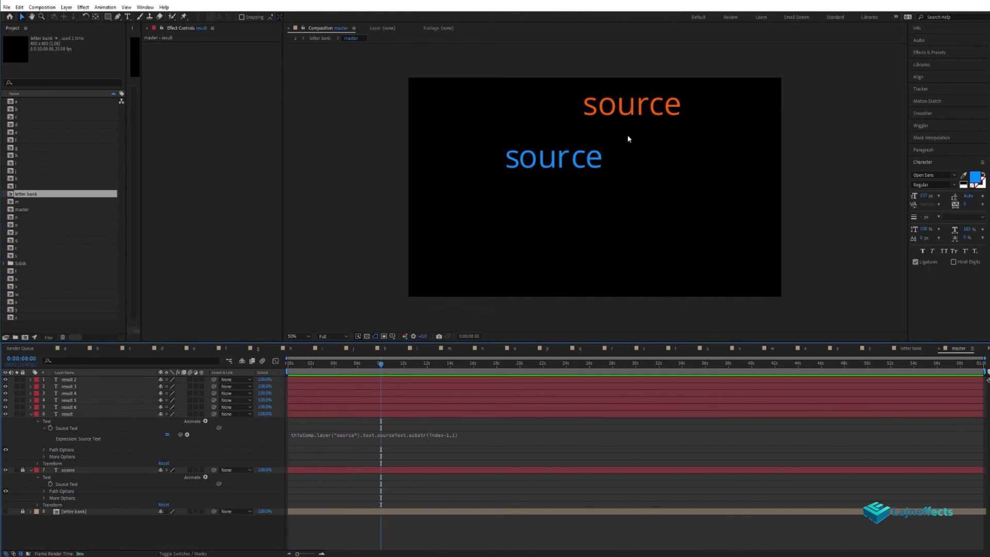
double_click(65, 470)
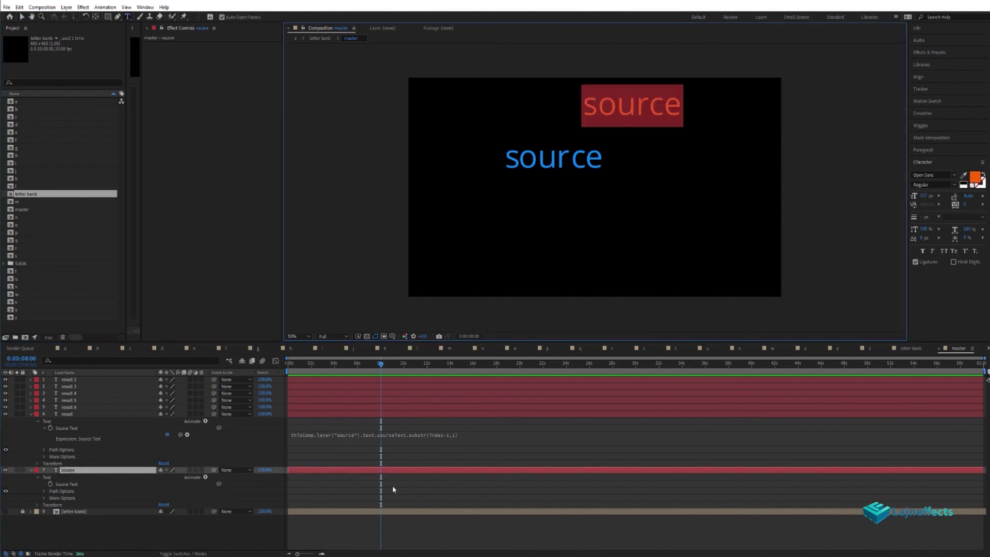
type("effect")
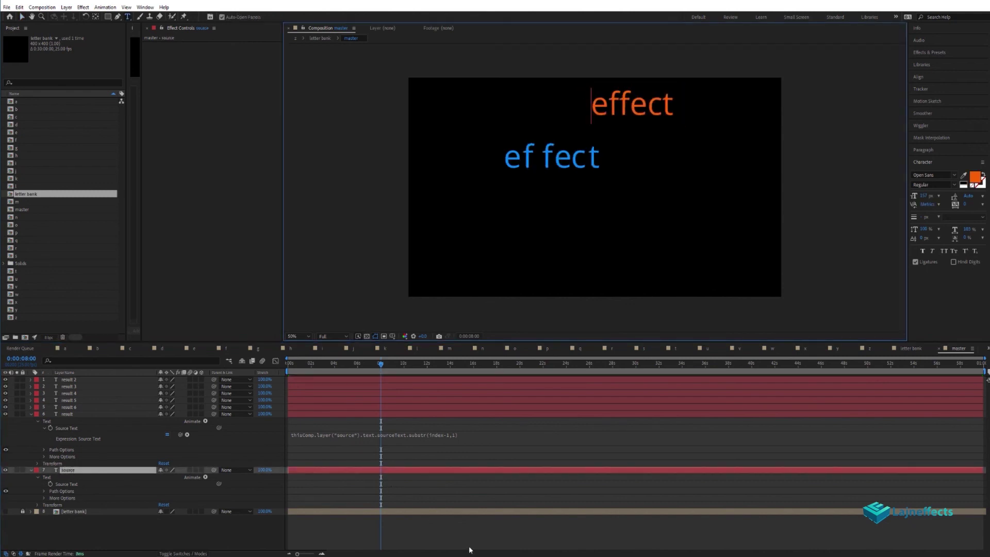
left_click(394, 490)
left_click(386, 523)
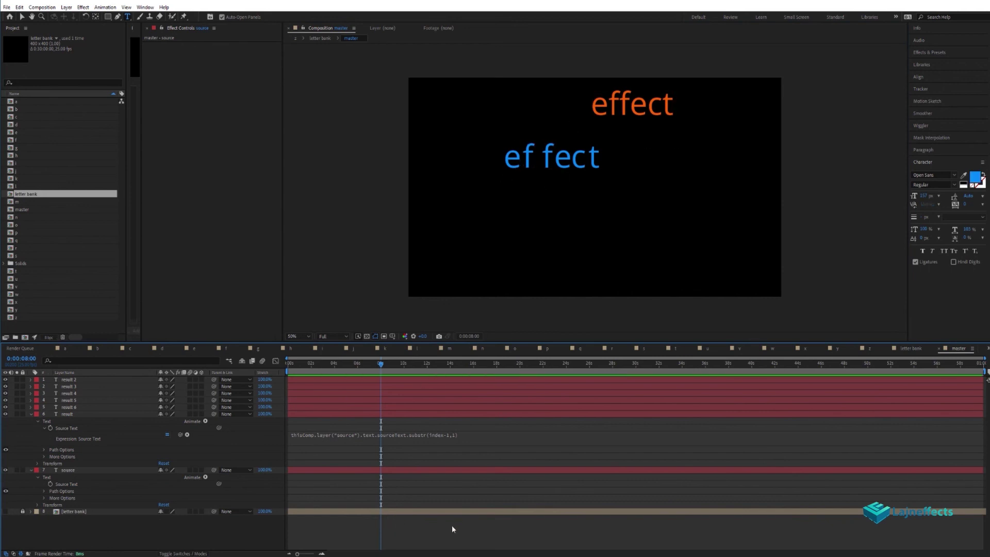
Step: Delete the five duplicated layers above the original result layer
left_click(316, 386)
left_click(74, 379)
left_click(77, 407, "shift")
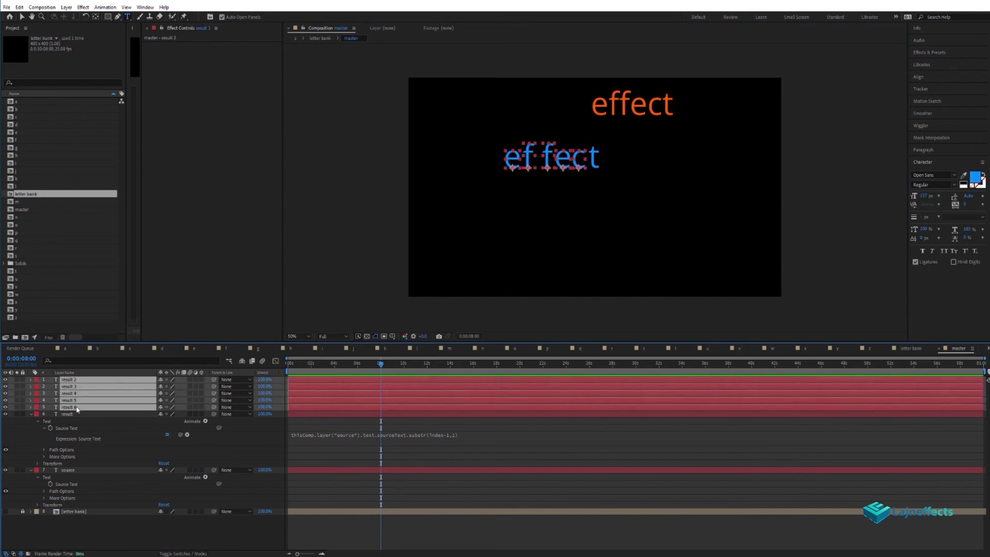
key("Delete")
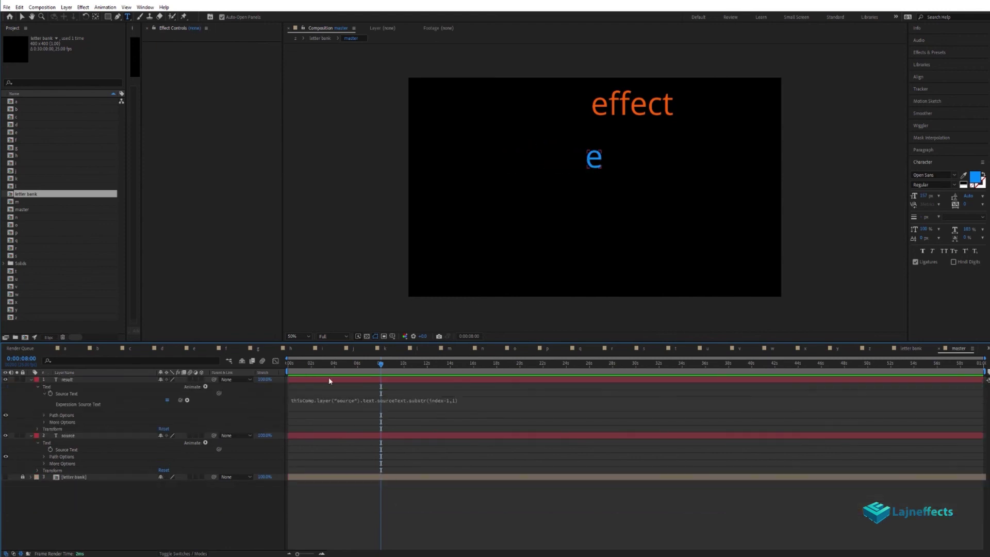
Step: Add a new null object to the master composition
left_click(334, 381)
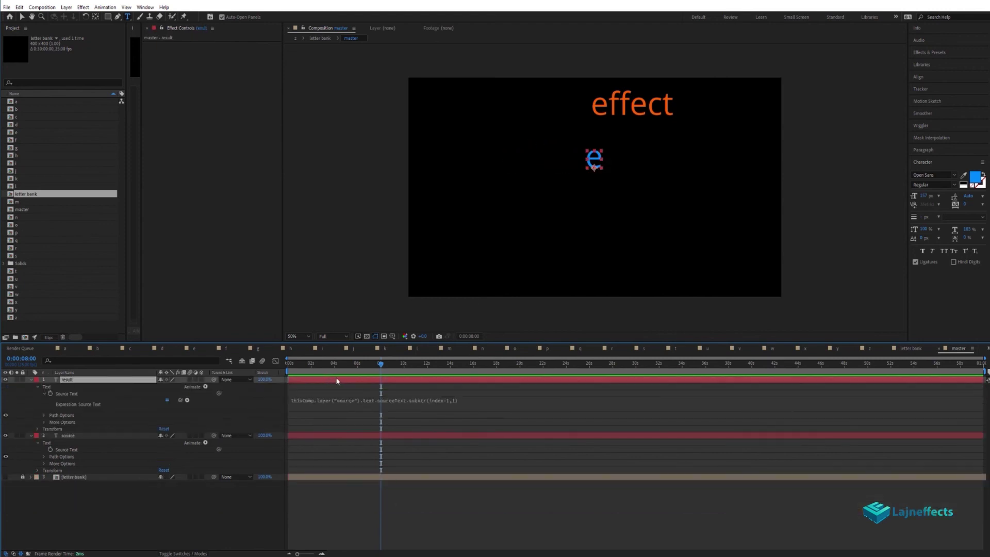
right_click(440, 498)
mouse_move(456, 403)
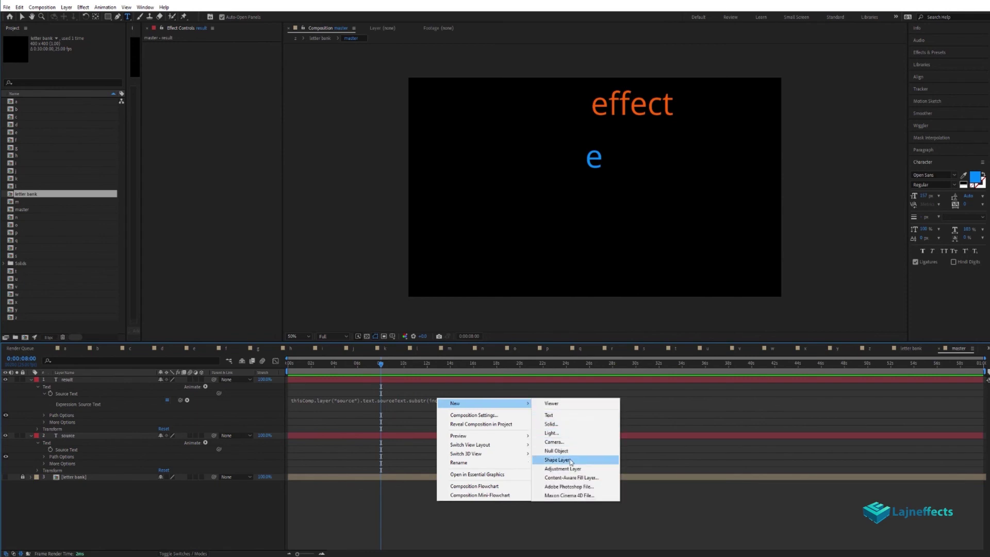
left_click(556, 451)
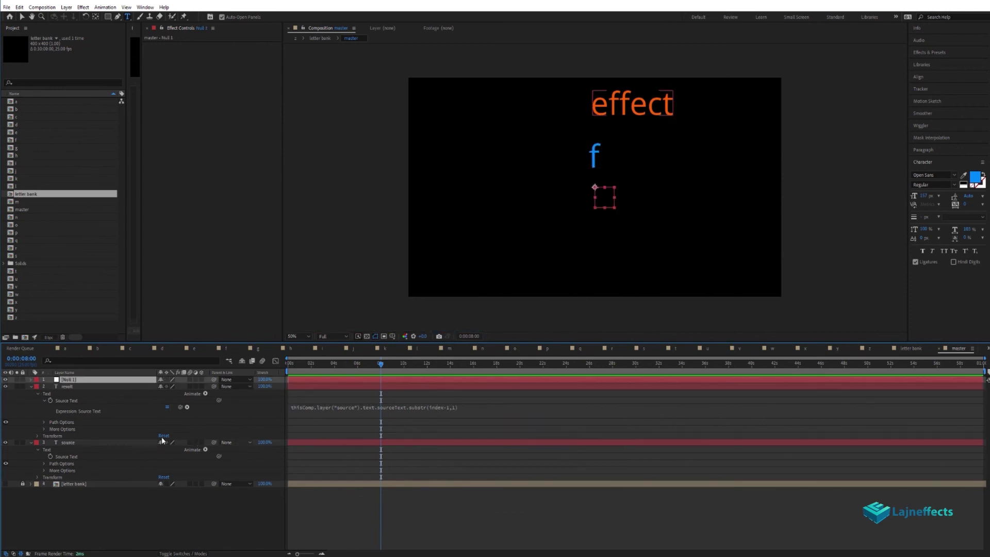
Step: Reveal the Position property of both the result layer and the null layer in the timeline
left_click(70, 387)
key("p")
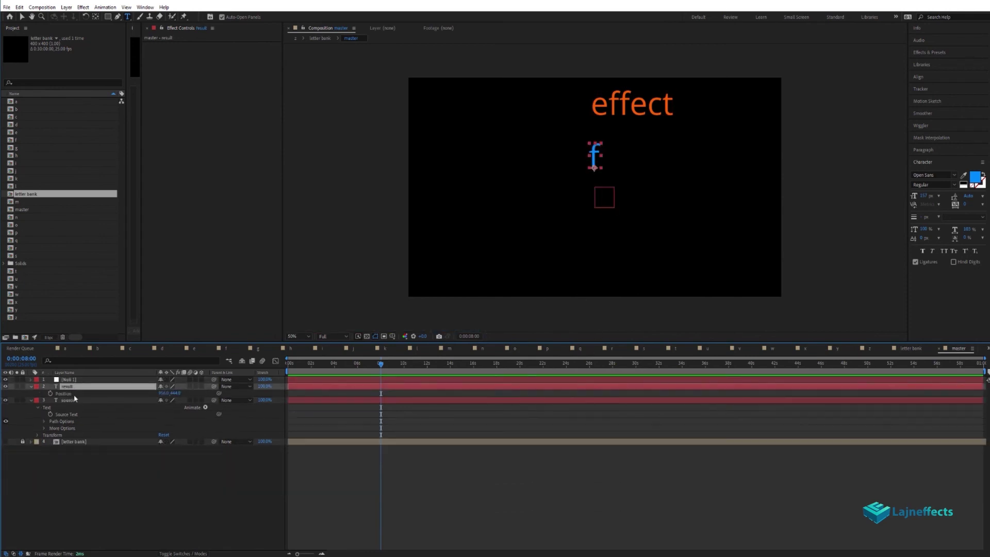
left_click(124, 467)
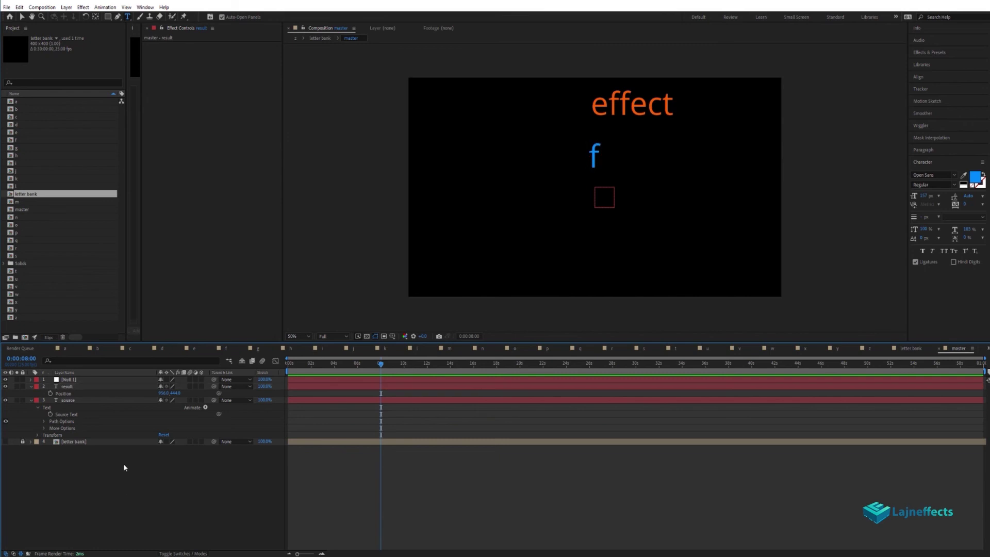
left_click(32, 381)
left_click(66, 380)
left_click(106, 490)
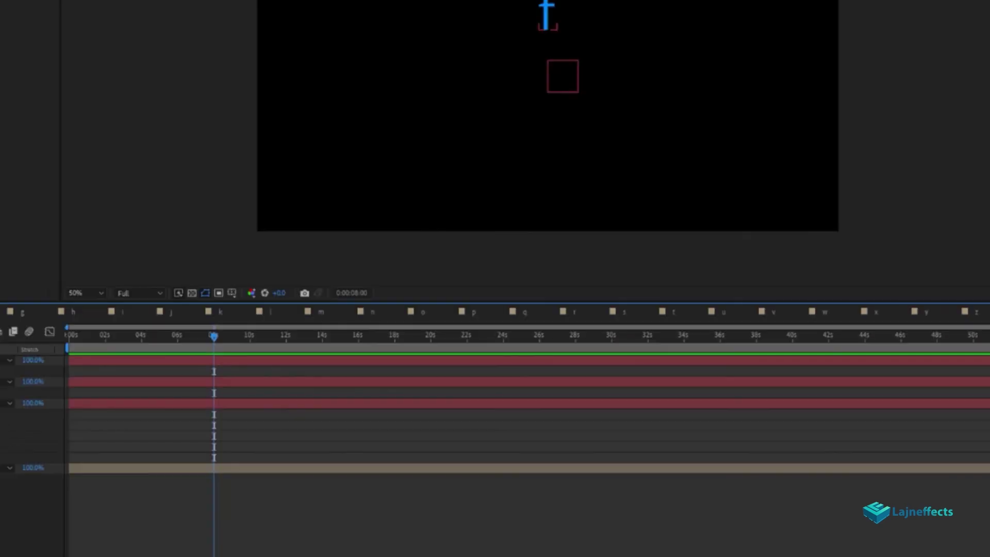
Step: Start an expression on the result layer's Position that links to Null 1's X position, with the first-line variable named xx
left_click(67, 393)
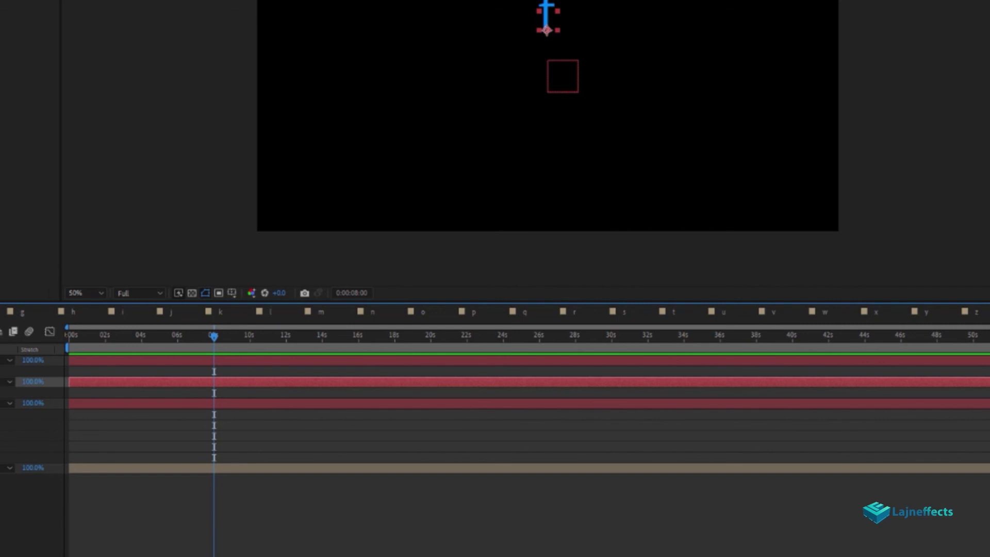
key("alt+shift+=")
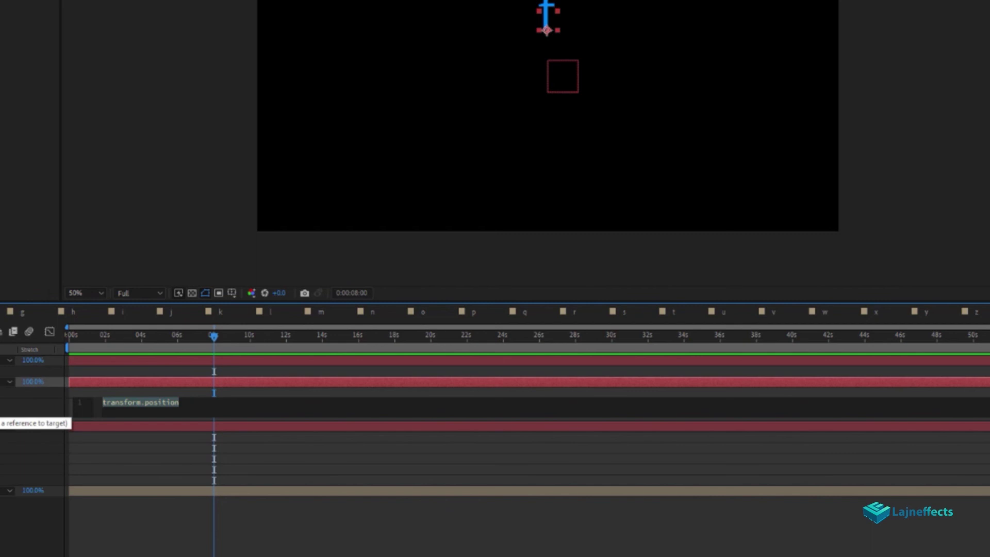
type("temp = thisComp.layer(\"Null 1\").transform.position[0]; [temp, temp]")
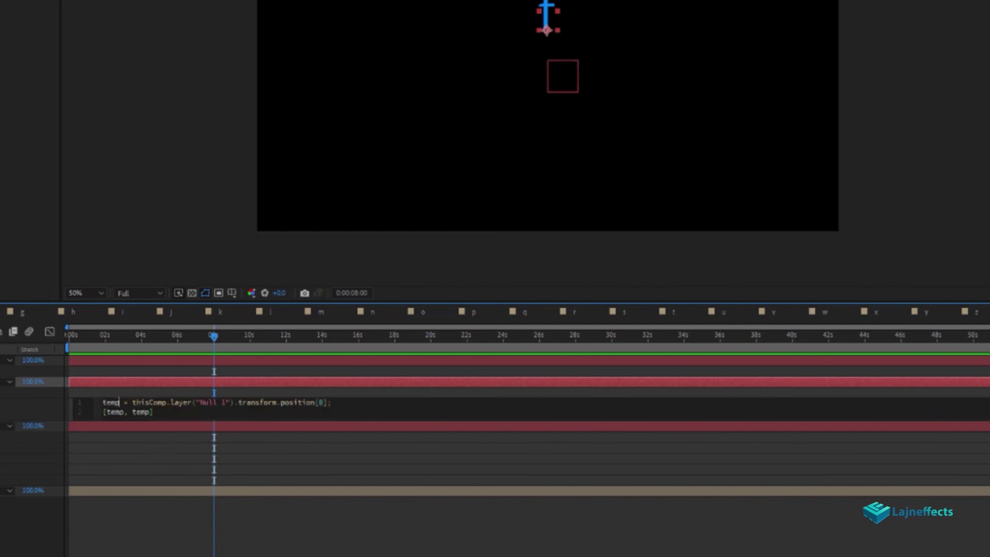
double_click(119, 402)
type("xx")
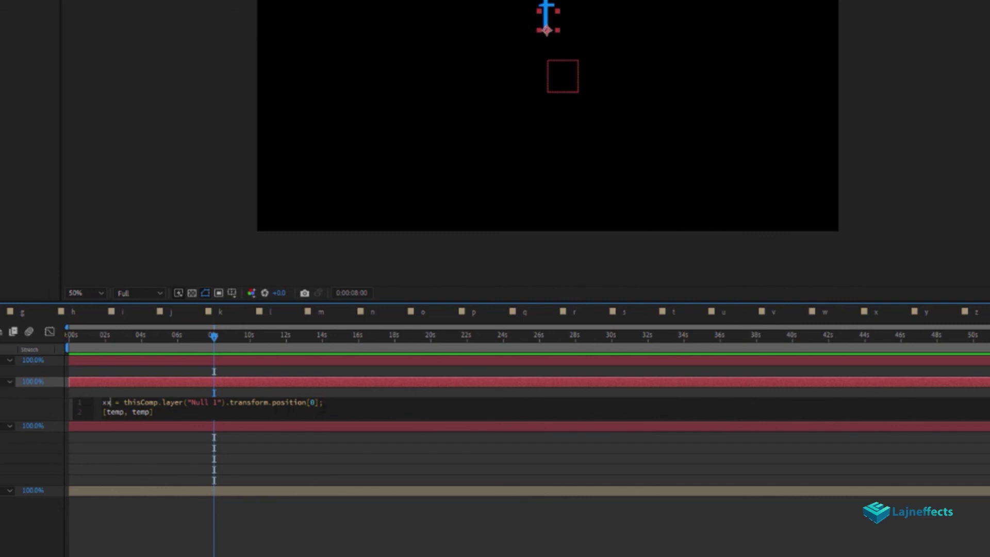
Step: Copy the xx line onto a second expression line with its variable renamed yy, and enlarge the expression field to show all lines
left_click_drag(364, 405, 59, 379)
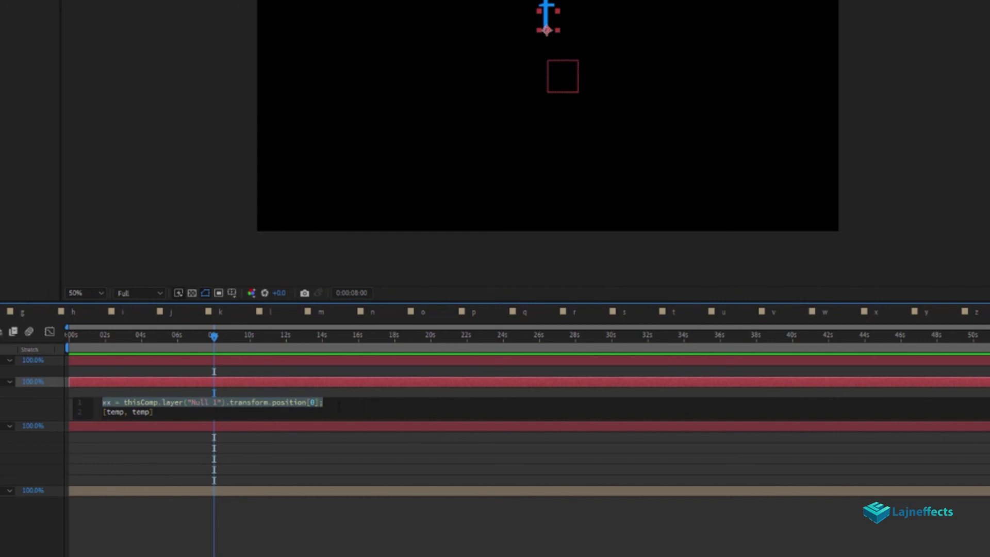
key("ctrl+c")
key("End")
key("Return")
key("ctrl+v")
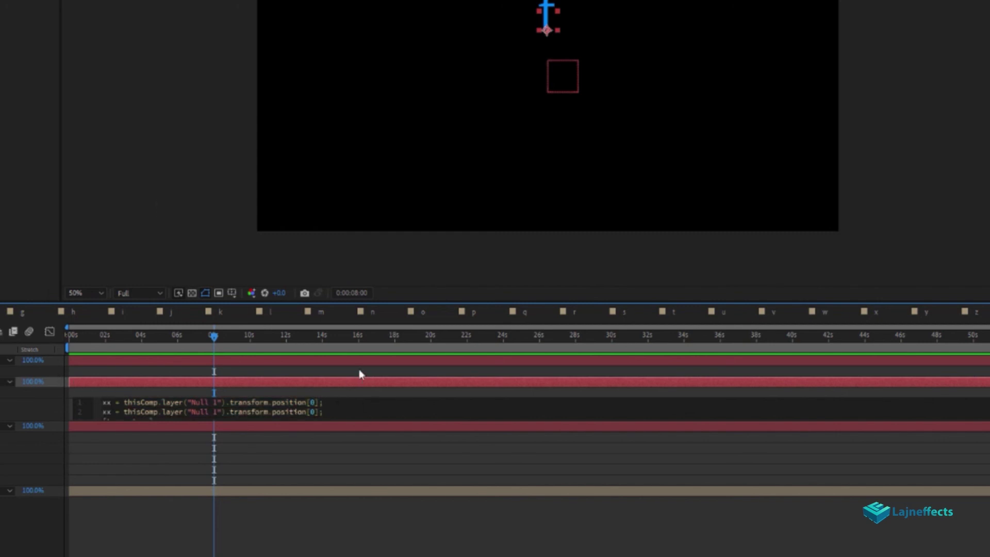
type("yy")
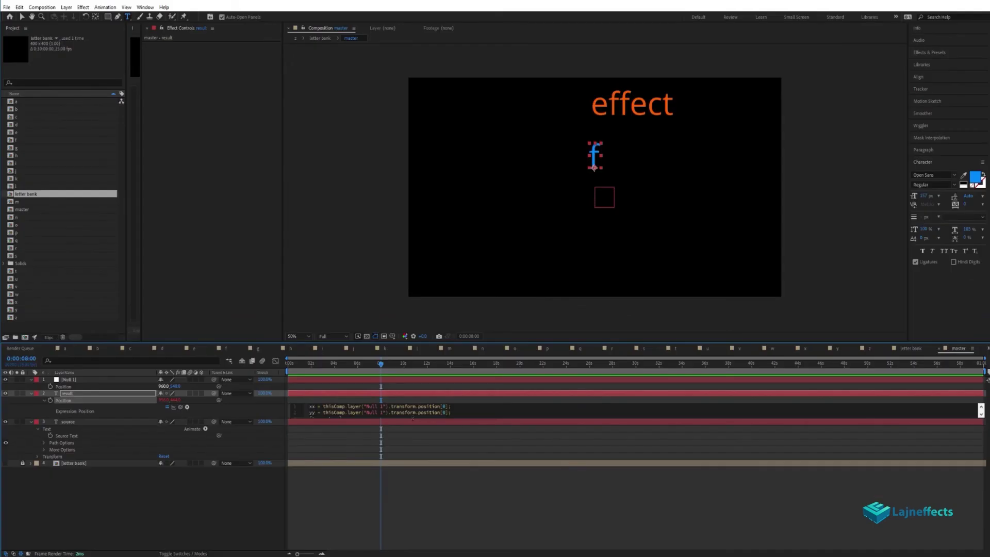
left_click_drag(413, 419, 427, 474)
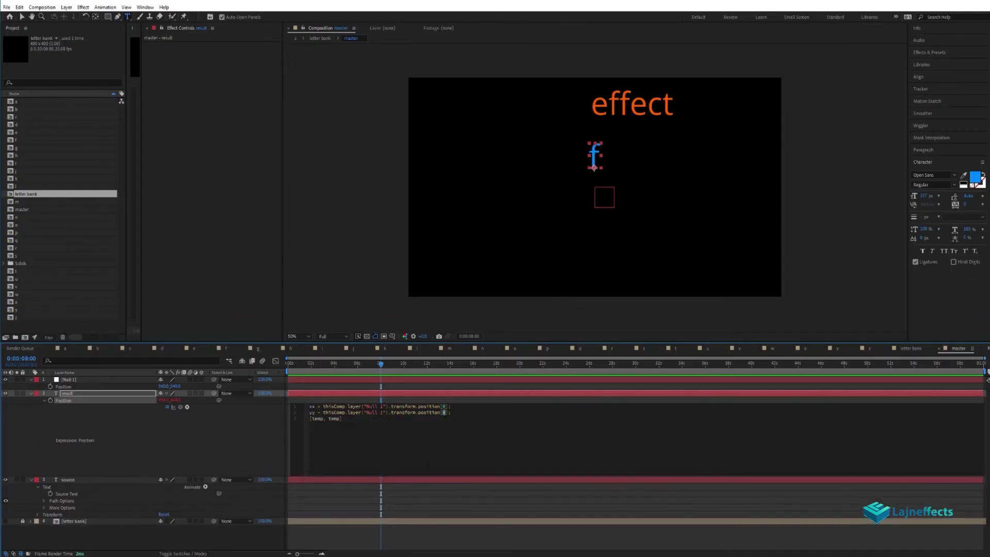